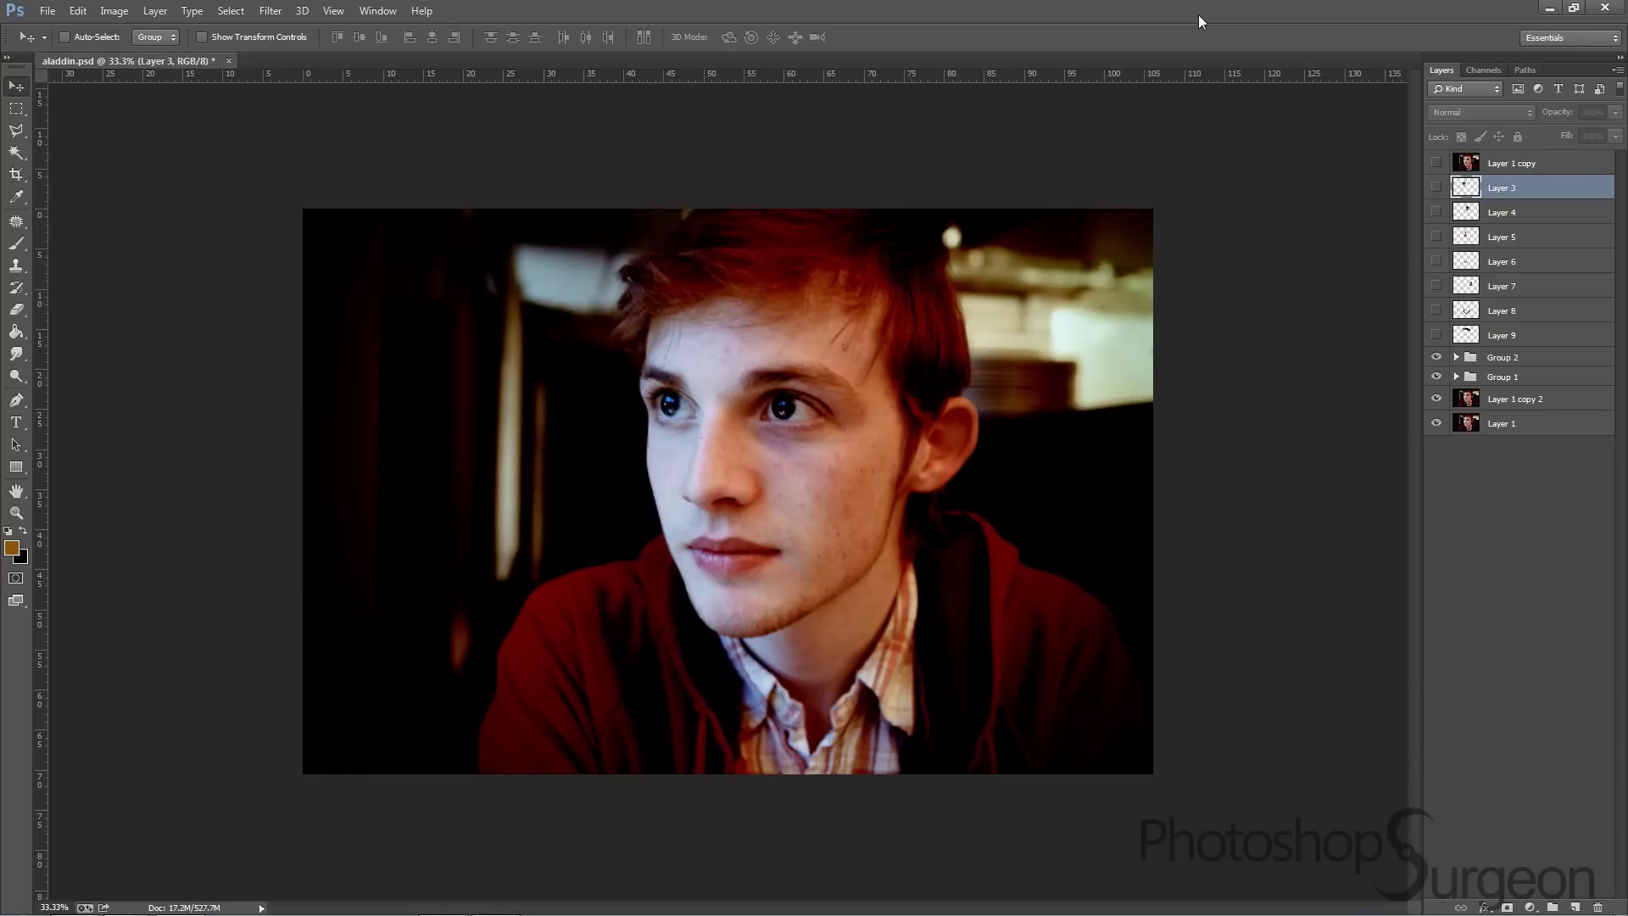
Narrow and commit the cartoon eye piece, then paste a new eye to fit over the right eye
left_click(556, 339)
key("ctrl+t")
left_click_drag(509, 376, 521, 375)
key("Return")
key("ctrl+v")
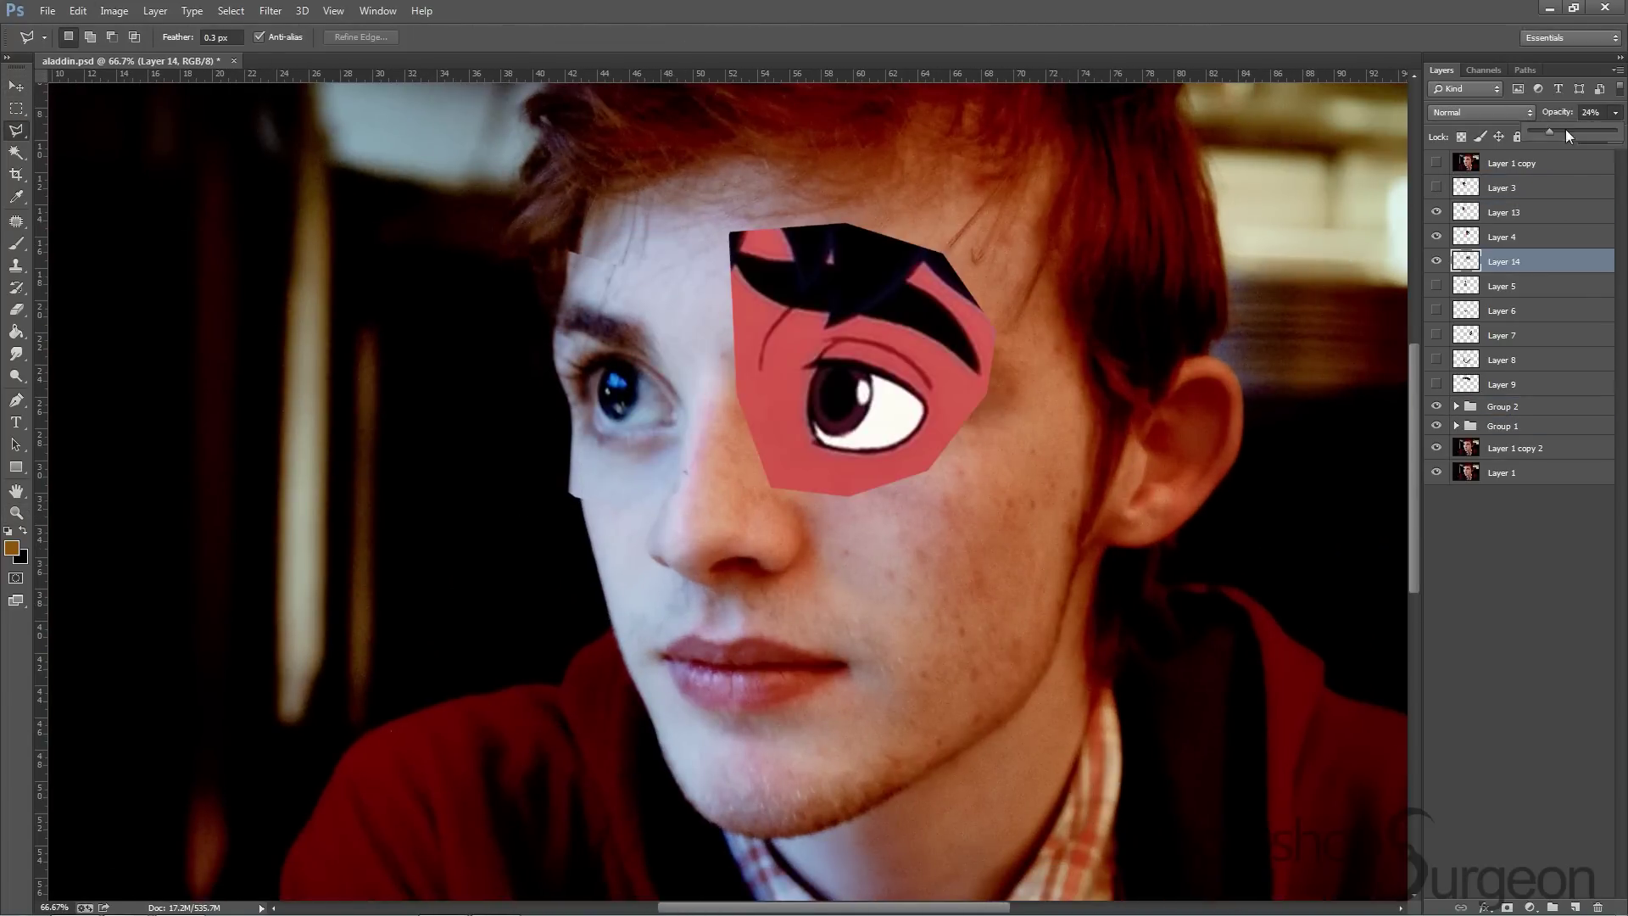
key("ctrl+t")
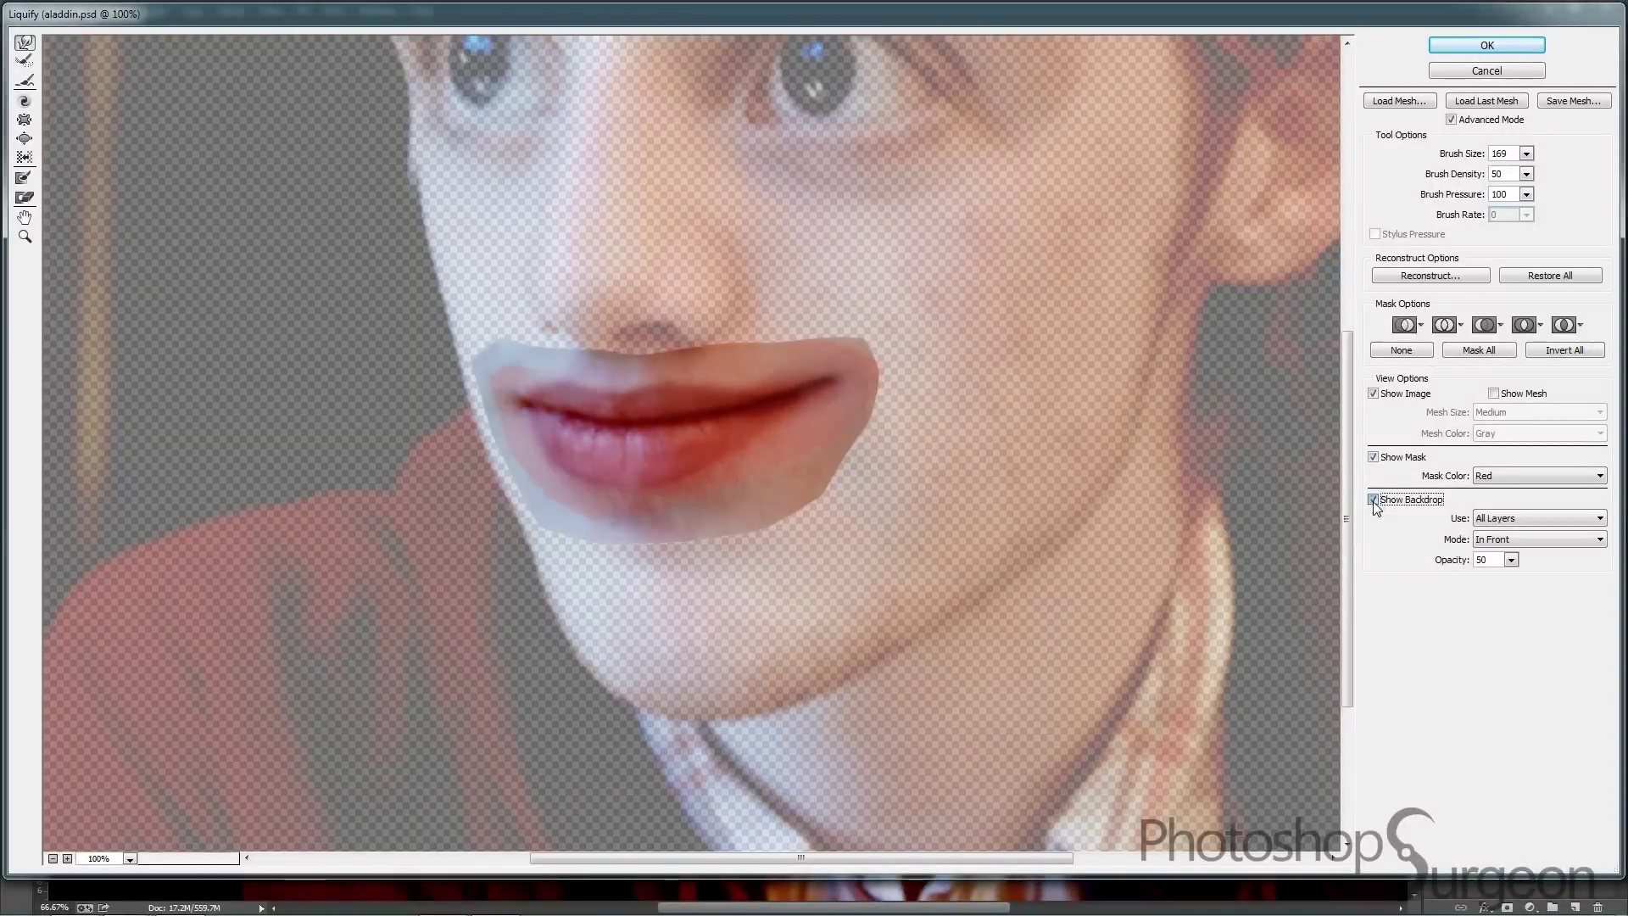
Reshape the lips without backdrop, move Layer 16 below Layer 6, then Liquify the isolated eye
left_click(1374, 500)
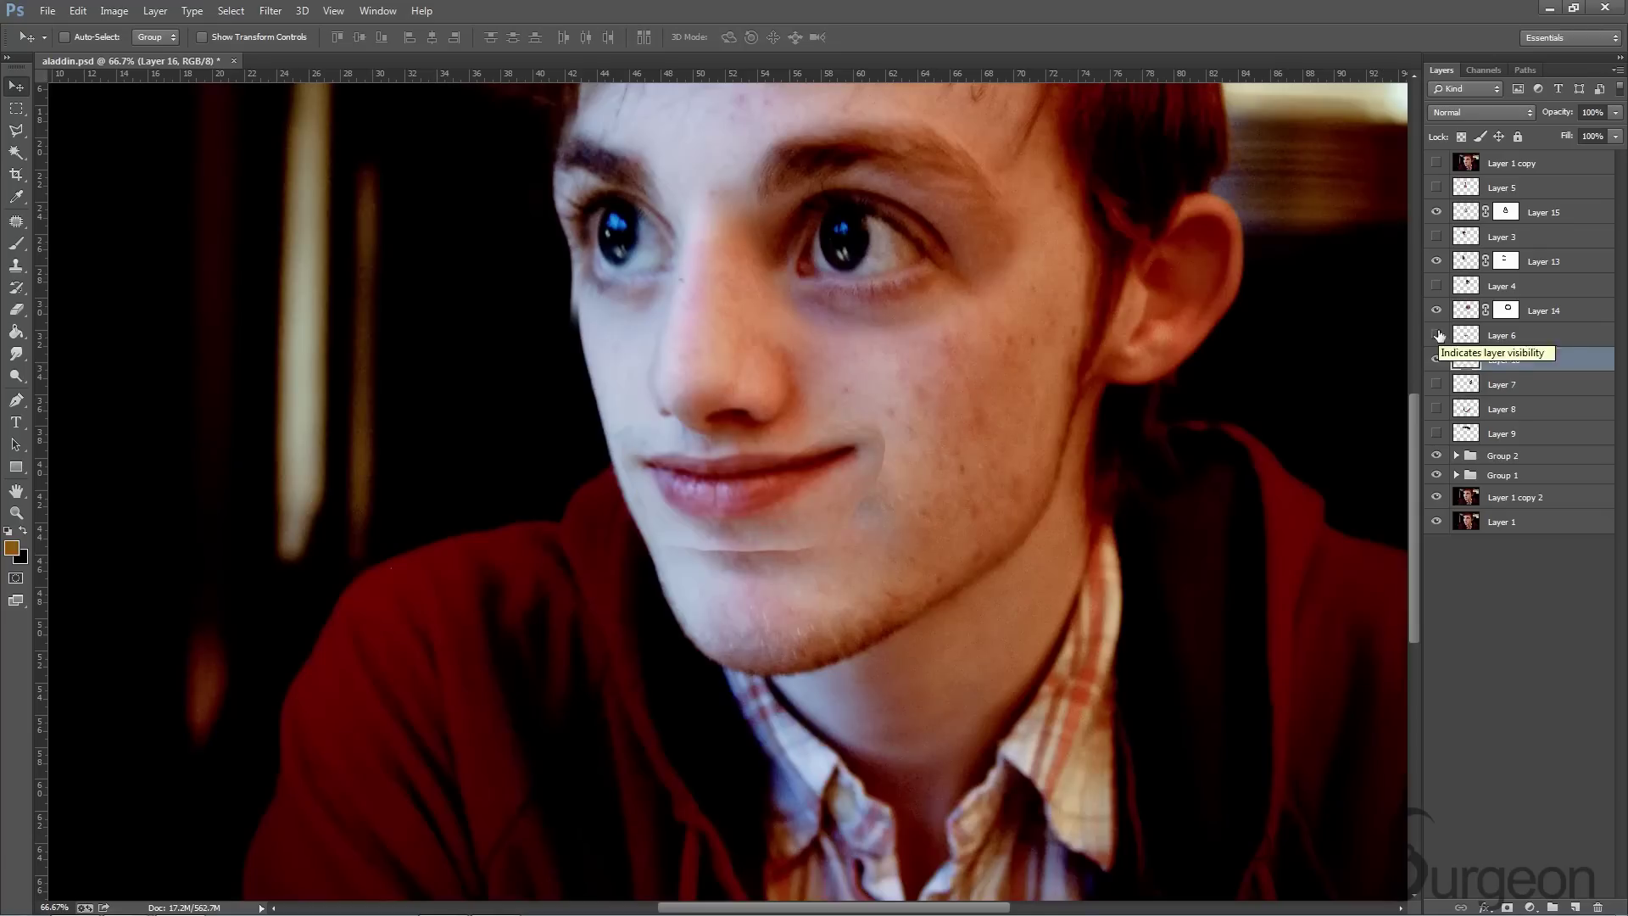
left_click_drag(1543, 212, 1565, 358)
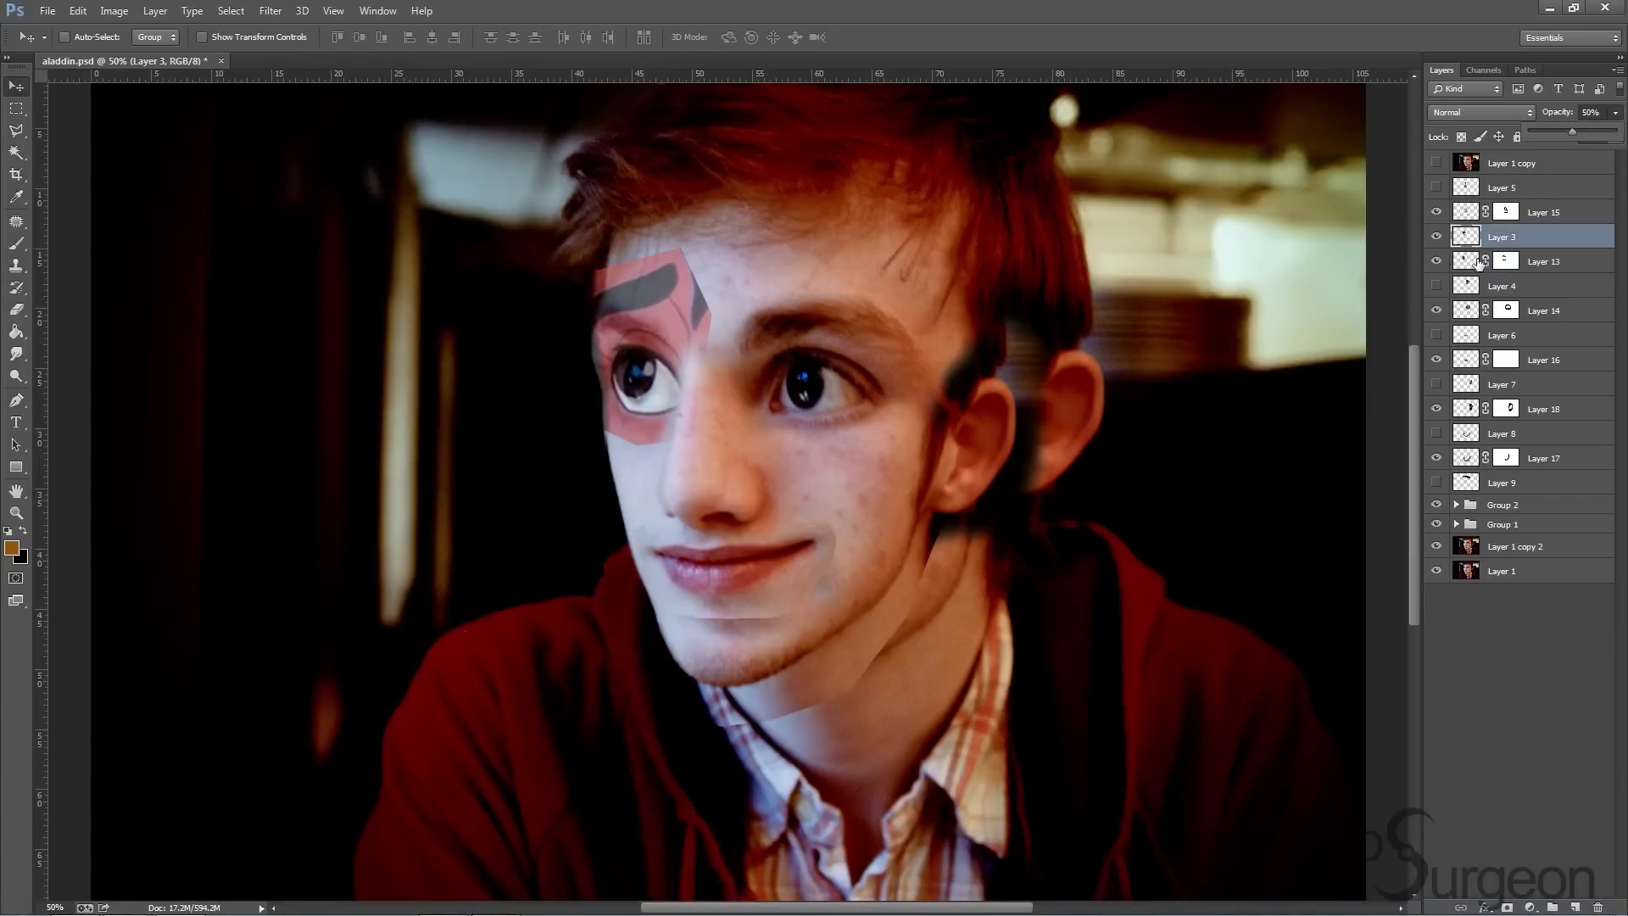
left_click(270, 11)
left_click(317, 140)
left_click(1374, 500)
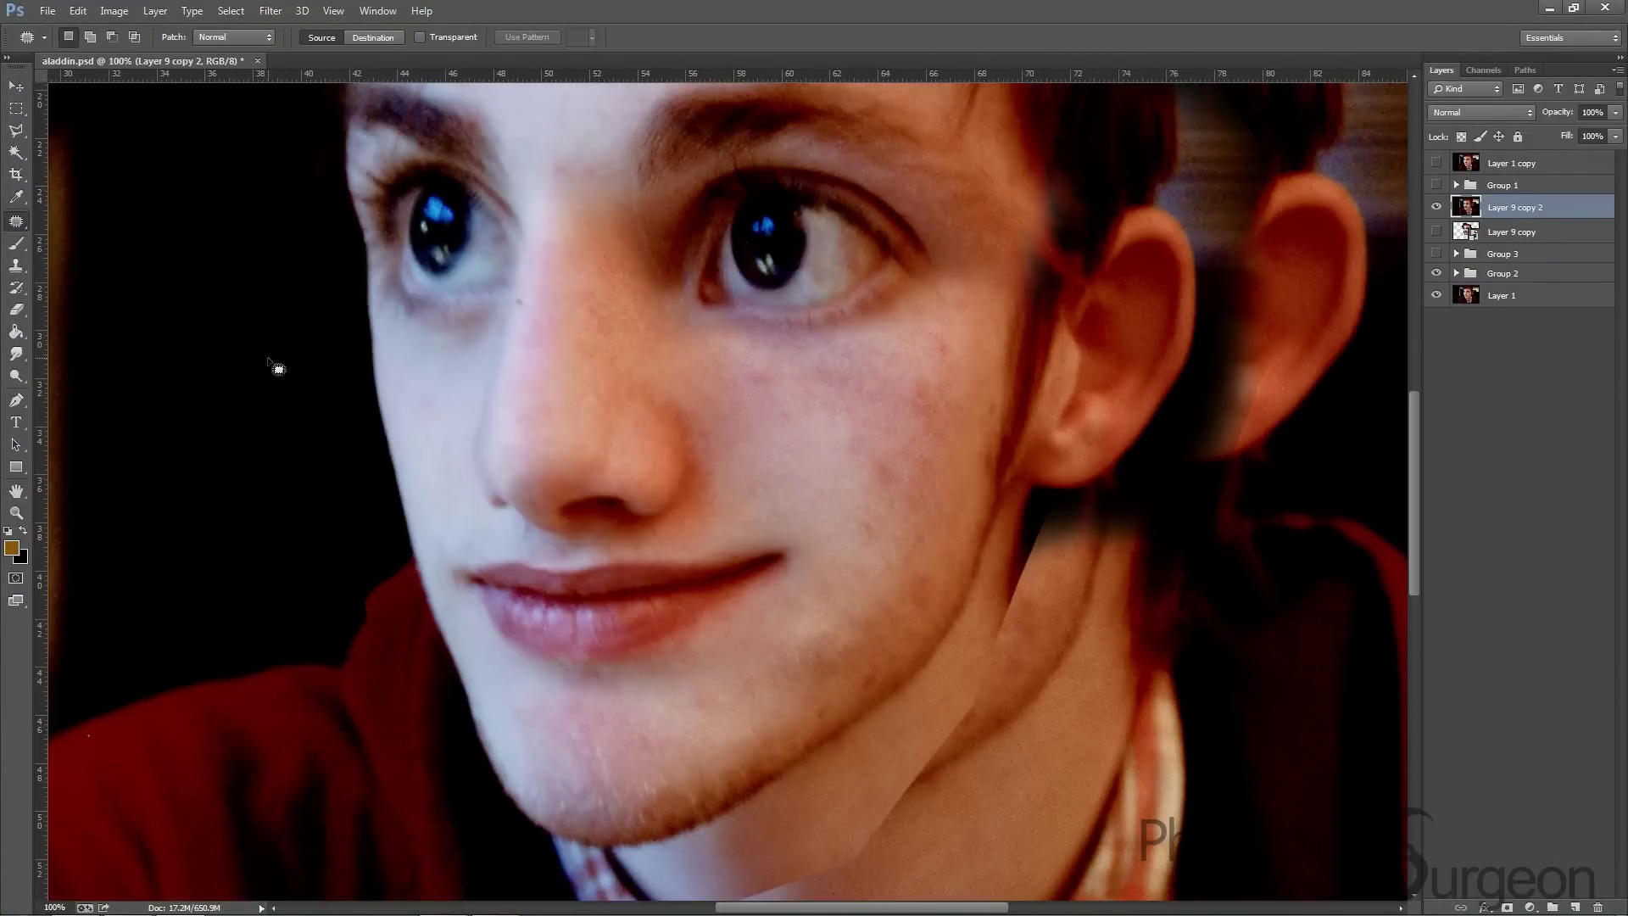
Scroll around the face to examine the blemishes on the cheek
scroll(971, 375, "up", 1)
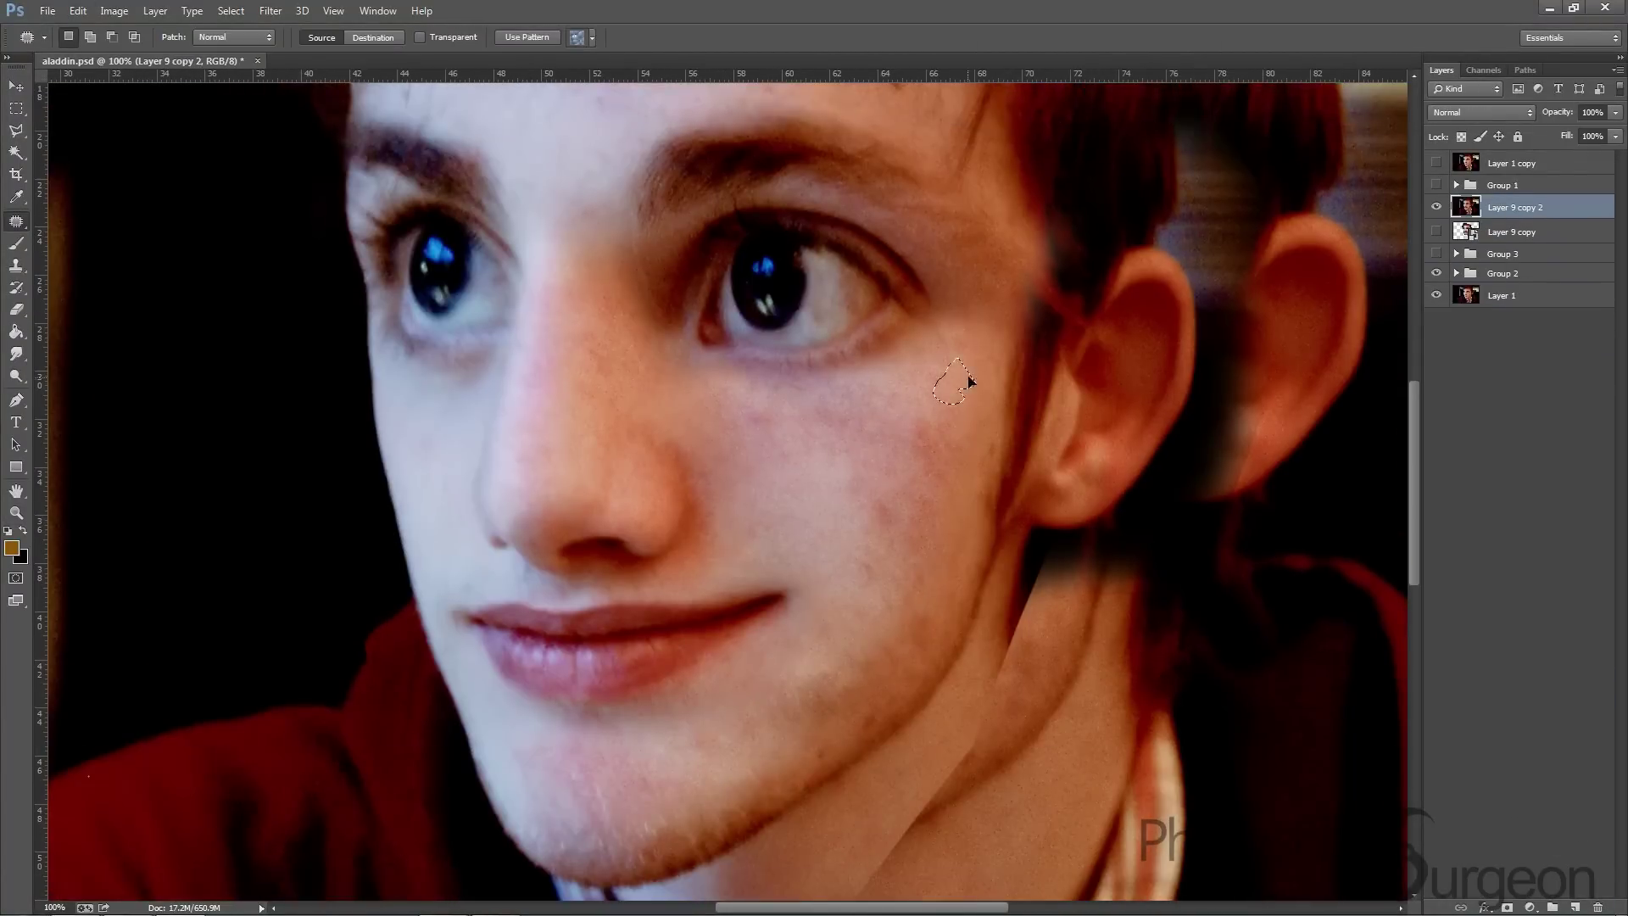
scroll(829, 611, "down", 3)
scroll(988, 564, "up", 4)
scroll(625, 386, "up", 5)
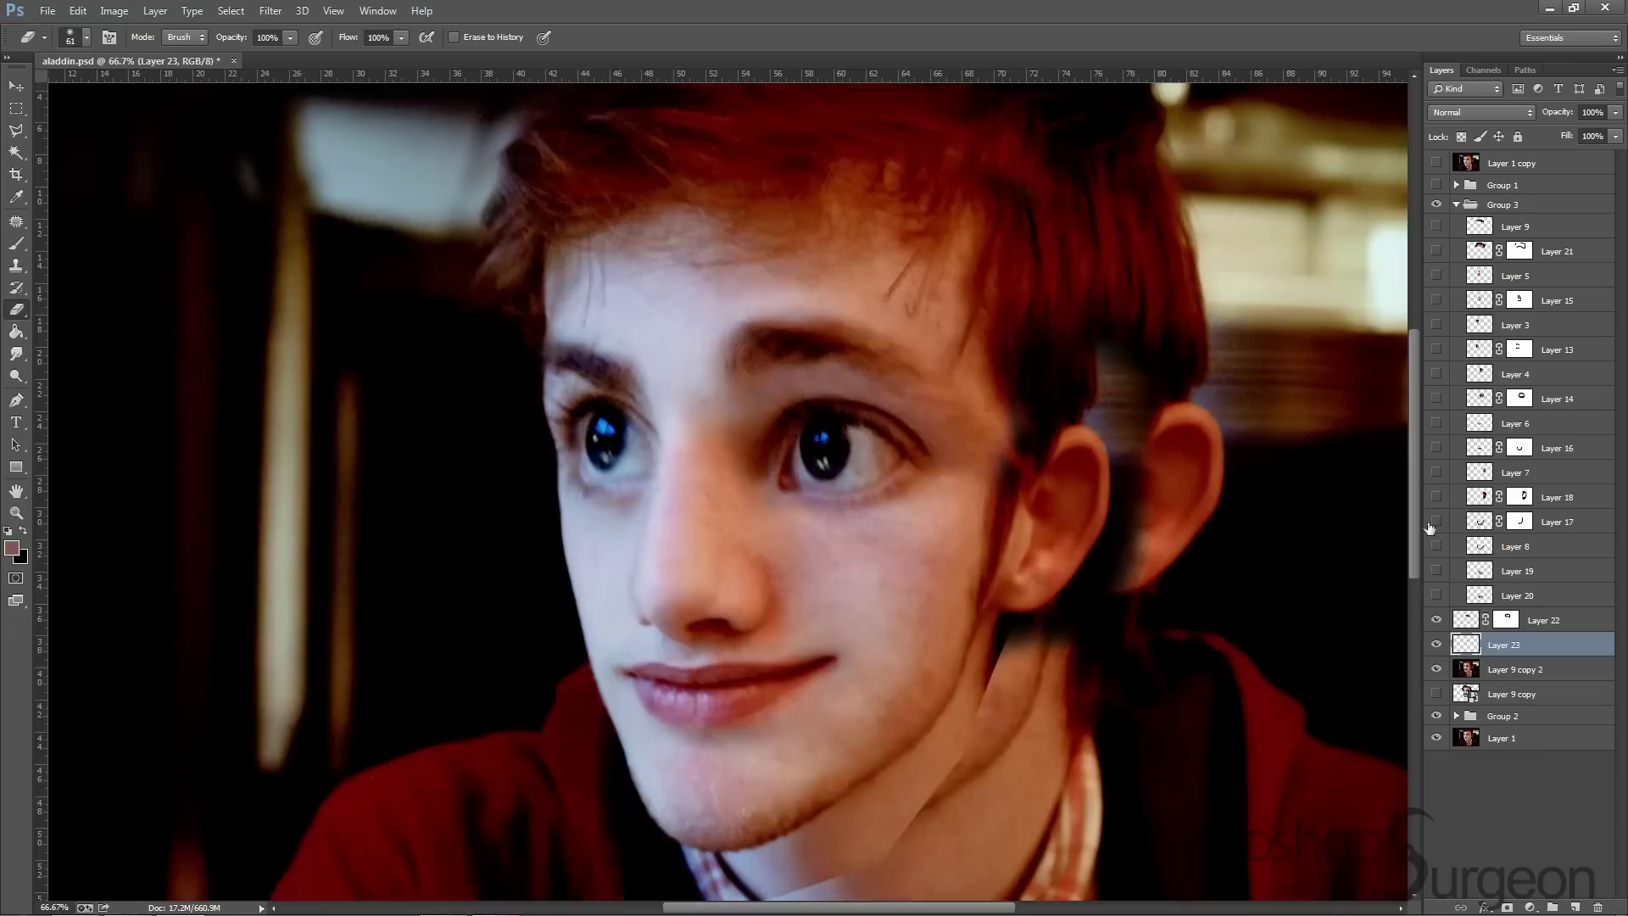
With the Move tool, pull the left side of the warped face outward
key("v")
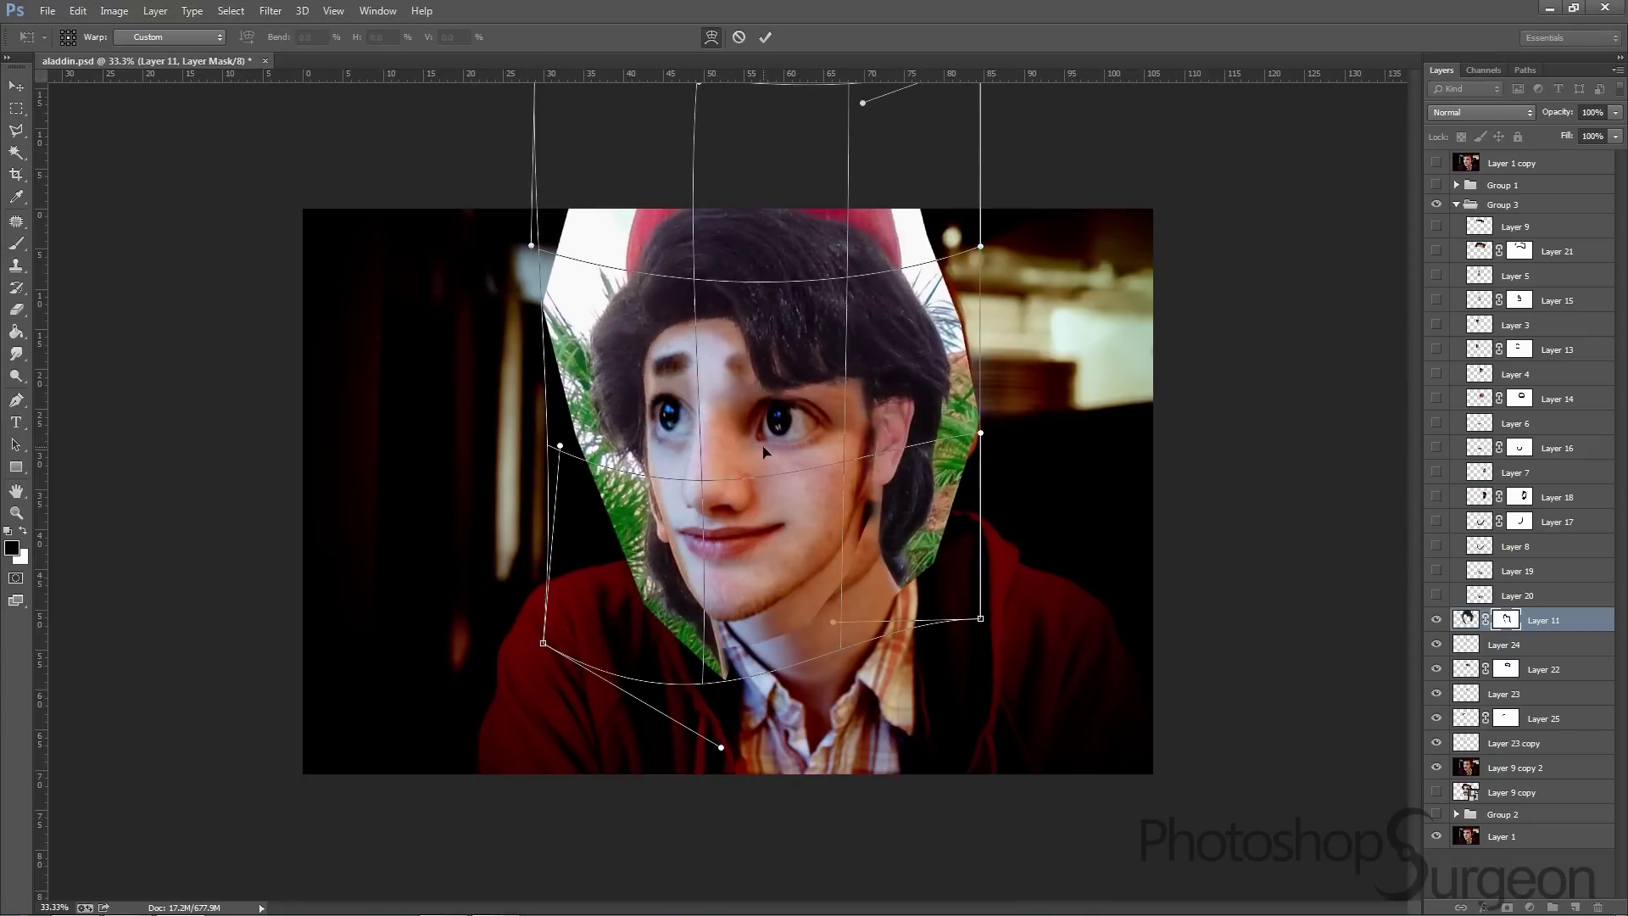
left_click_drag(763, 452, 585, 424)
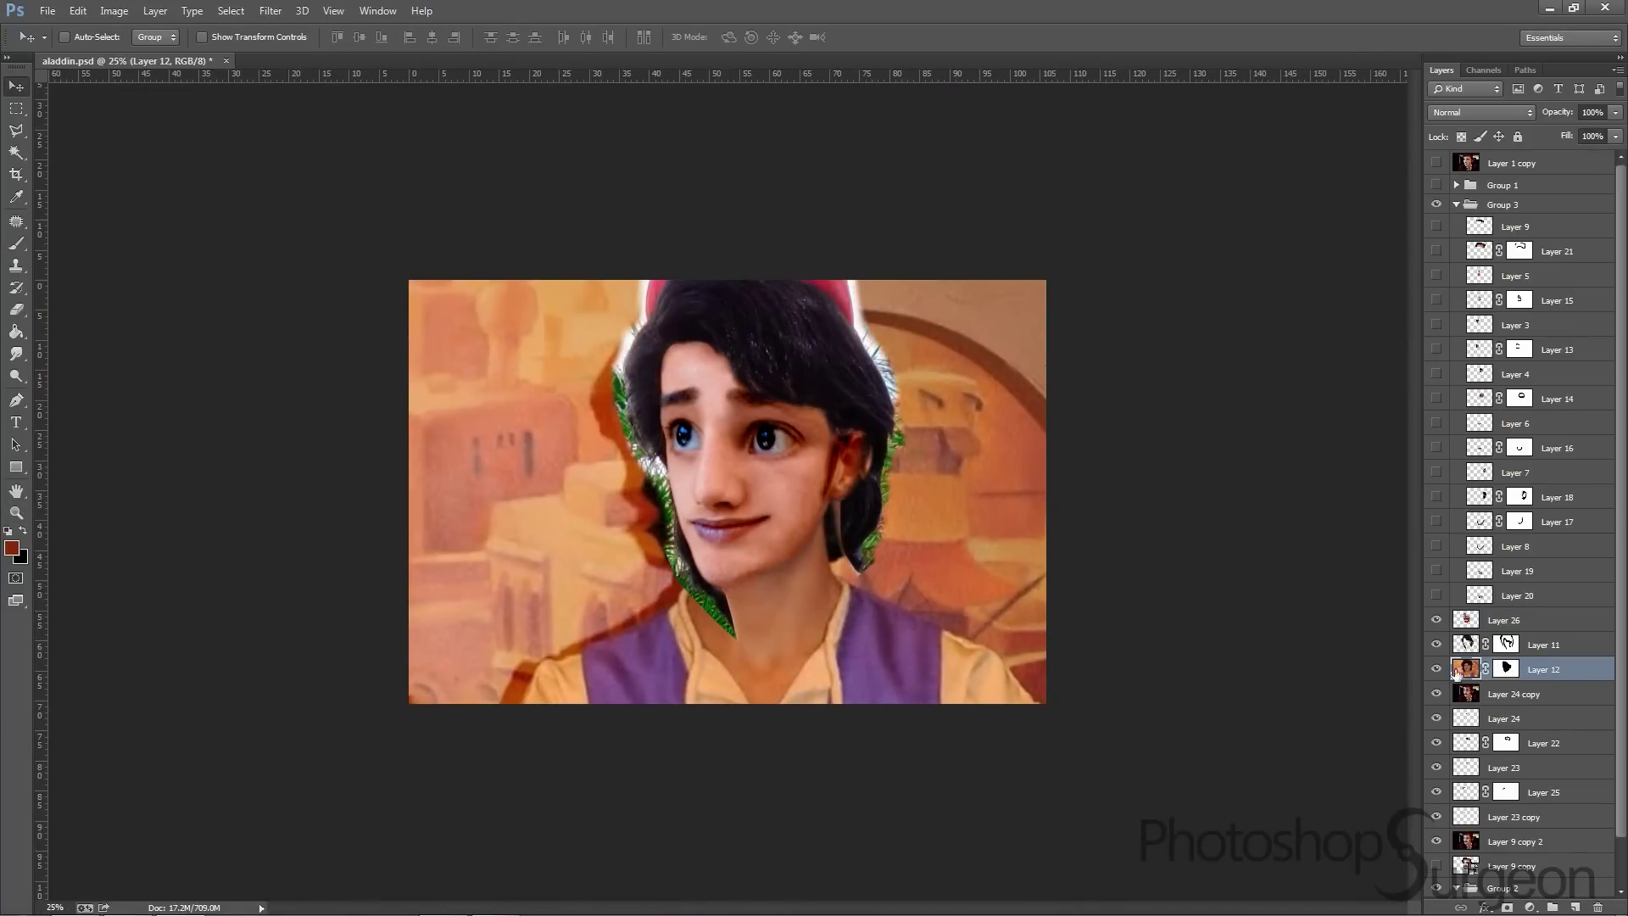
Reposition Layer 12's city backdrop and scale it to about 96.5% behind the face
left_click_drag(814, 525, 844, 545)
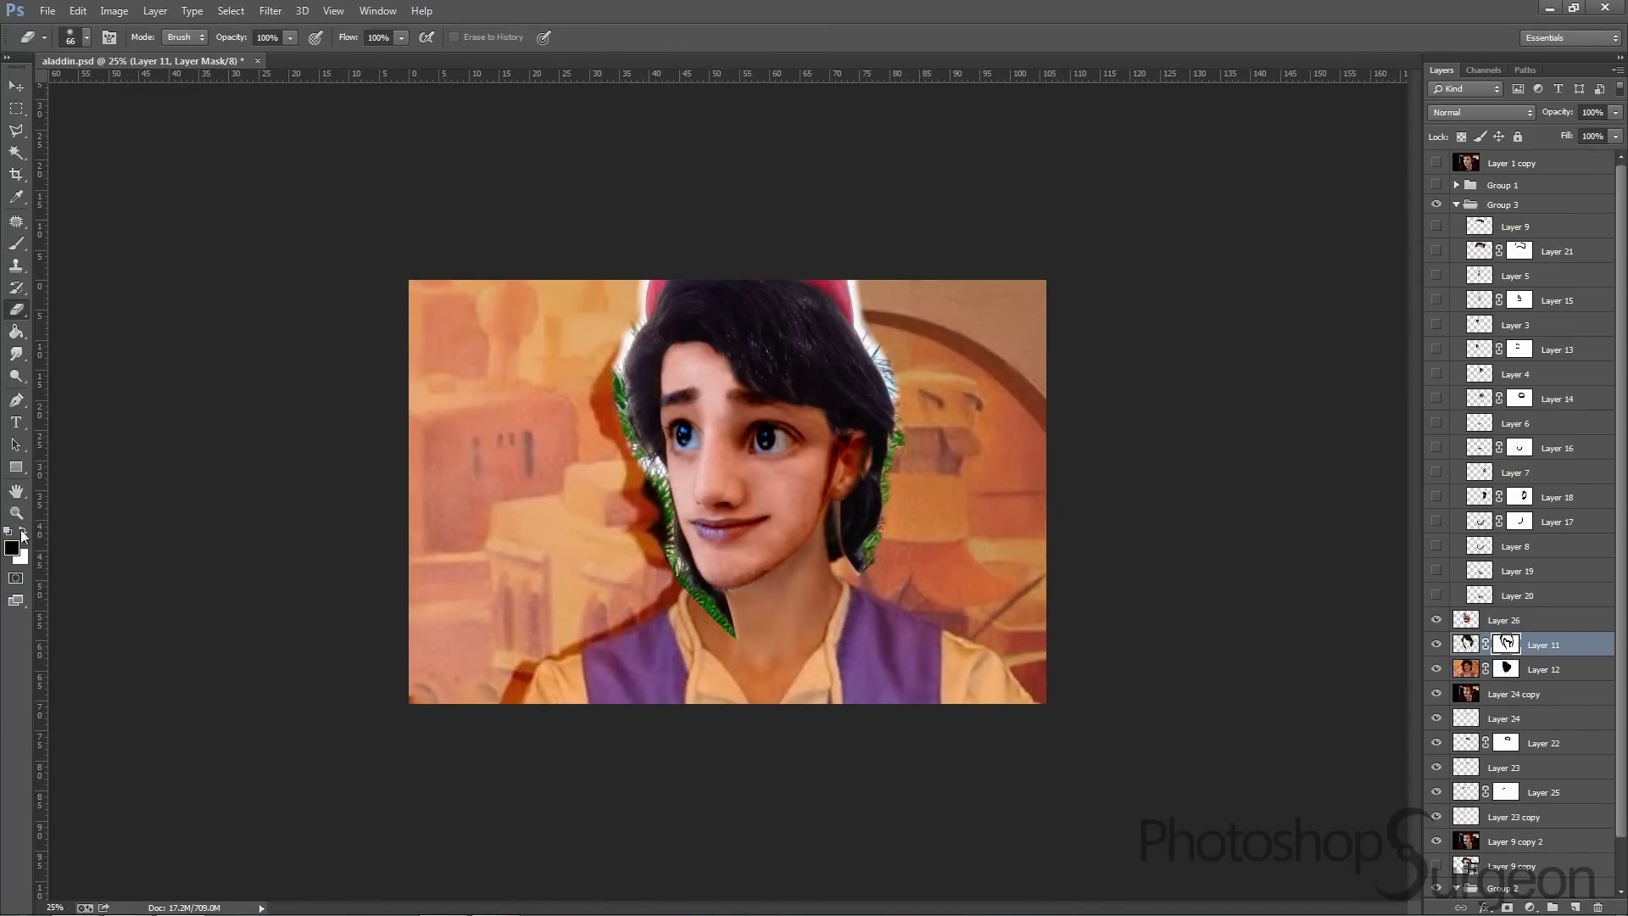
left_click_drag(628, 577, 647, 582)
key("ctrl+t")
key("ctrl+minus")
key("ctrl+minus")
key("ctrl+minus")
left_click_drag(966, 257, 918, 339)
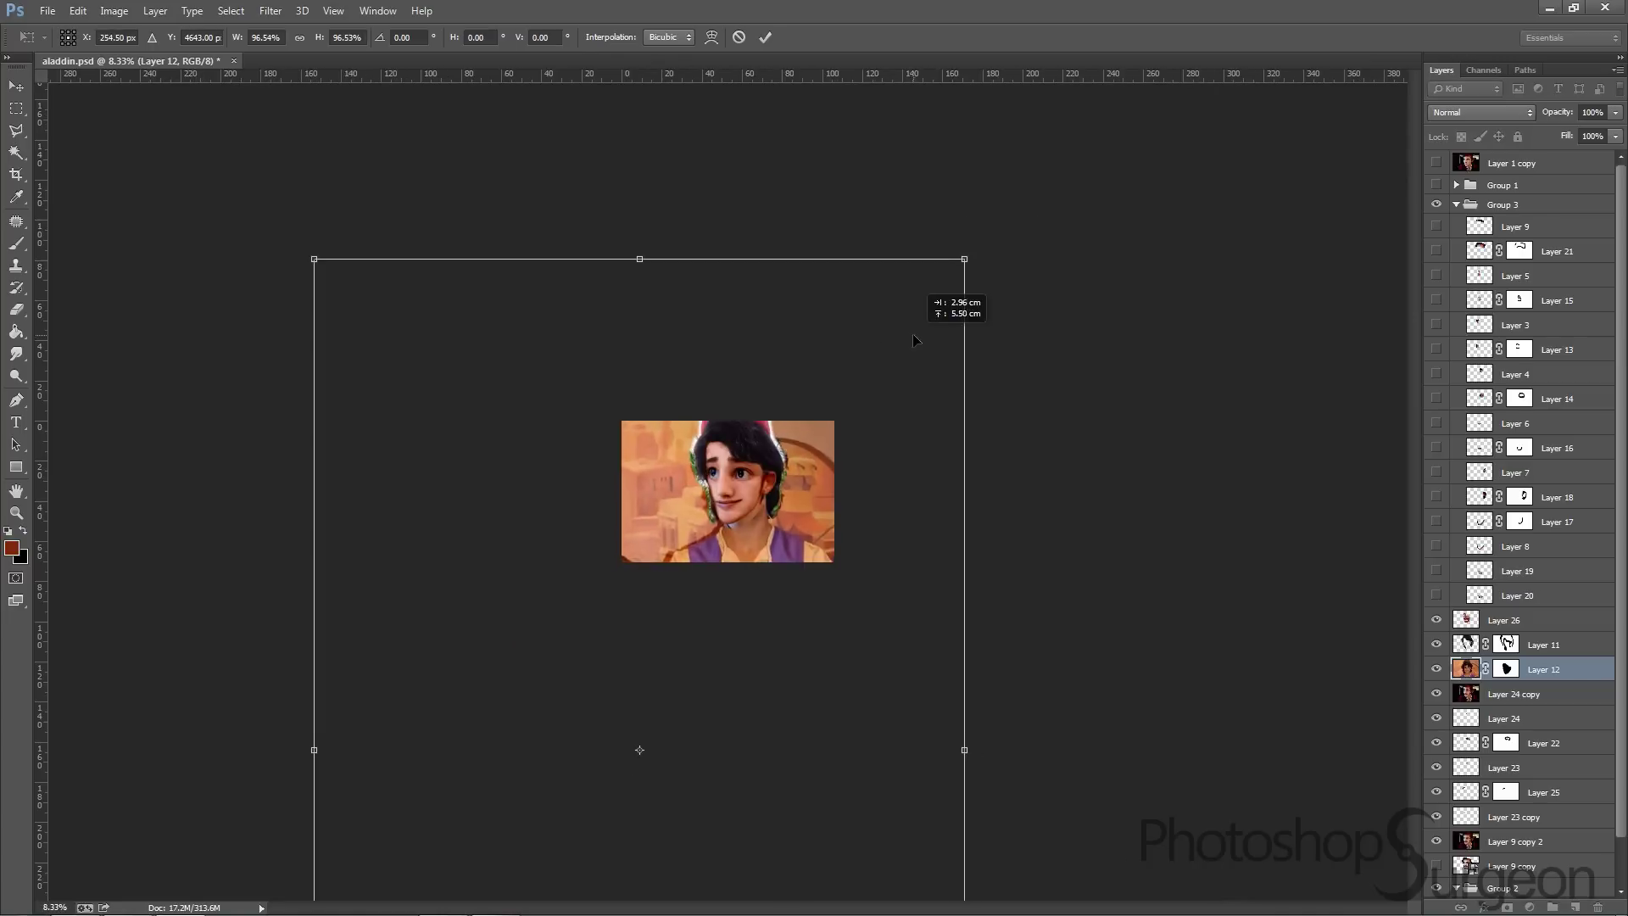
key("ctrl+plus")
key("ctrl+plus")
key("ctrl+plus")
key("ctrl+plus")
left_click_drag(323, 373, 337, 399)
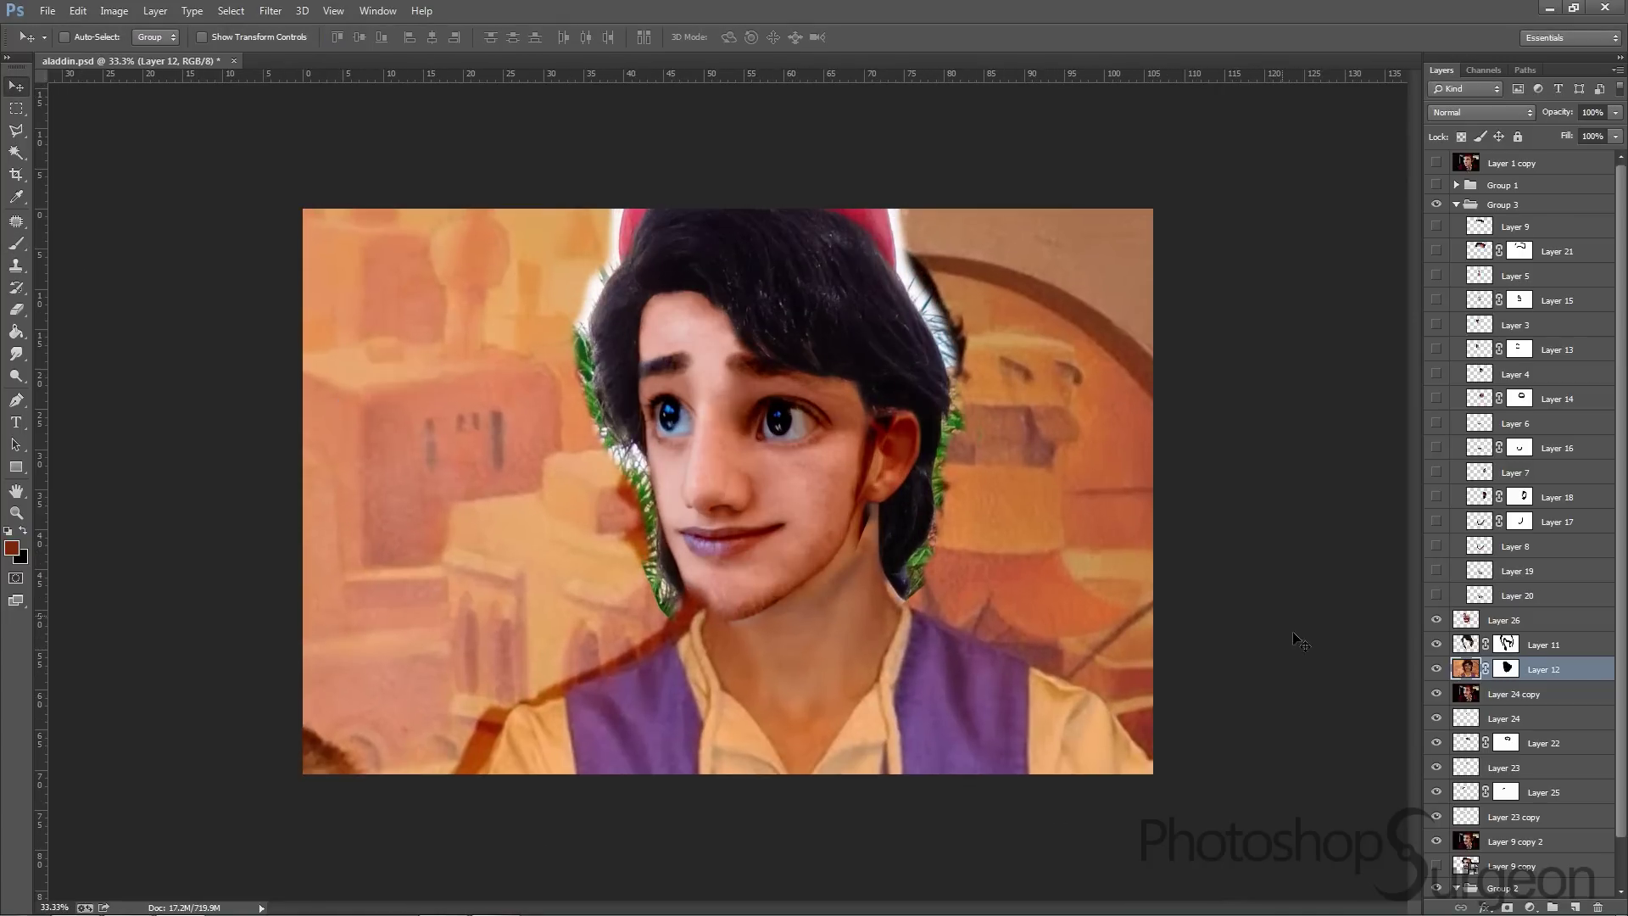
key("ctrl+plus")
key("b")
left_click(1506, 668)
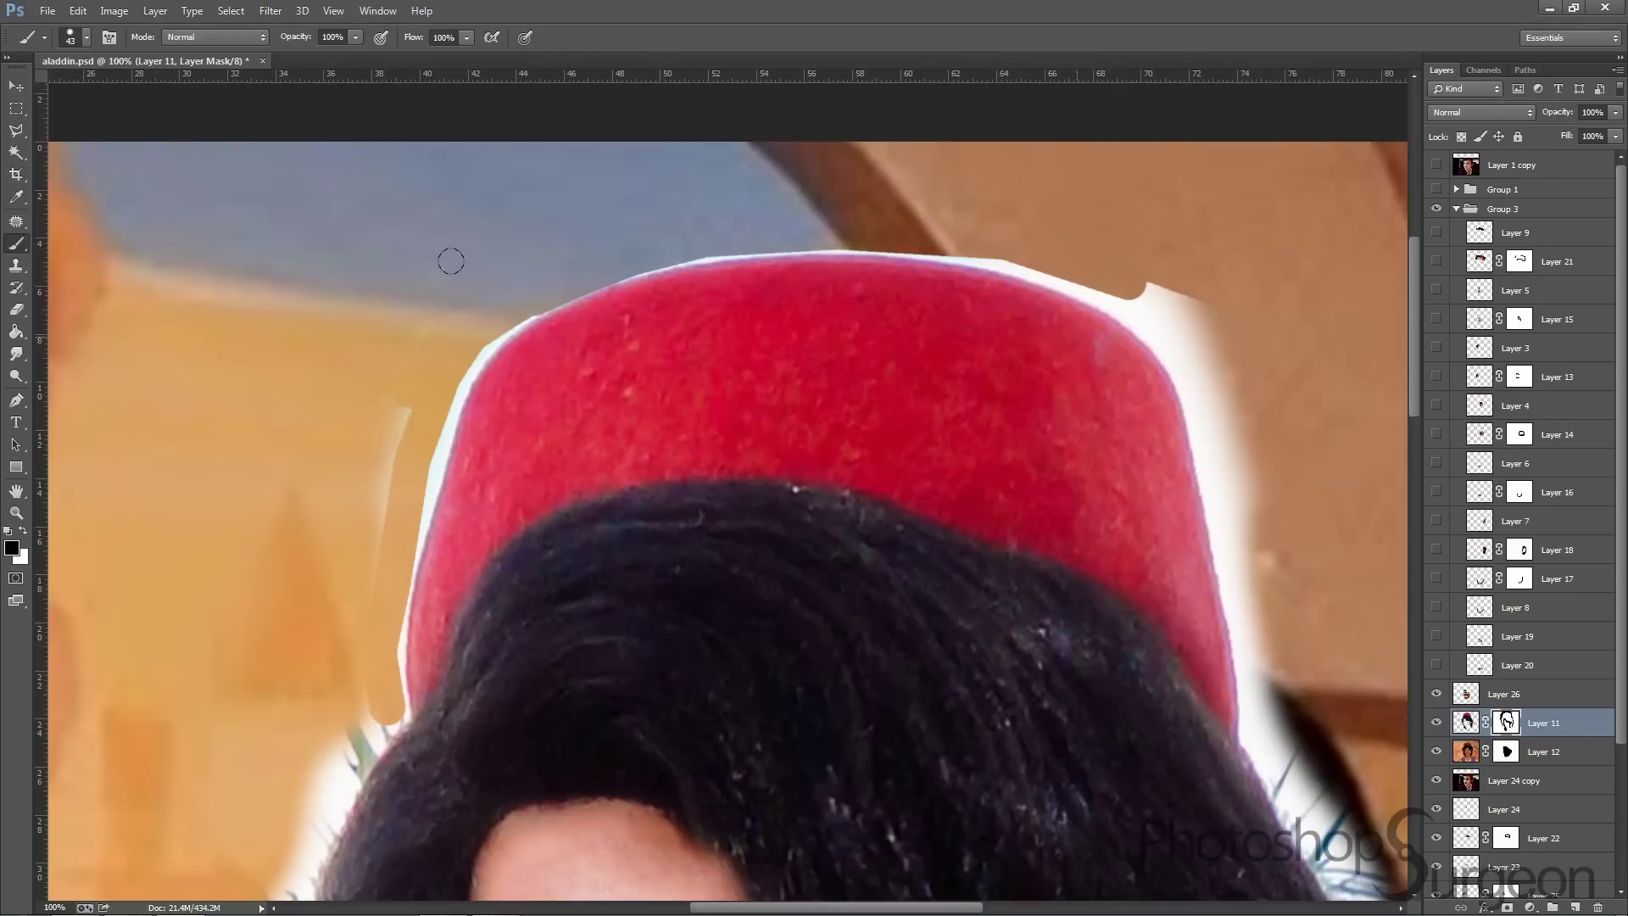
With a smaller black brush, mask away the white halo along the fez edge
left_click(86, 37)
left_click_drag(585, 288, 988, 265)
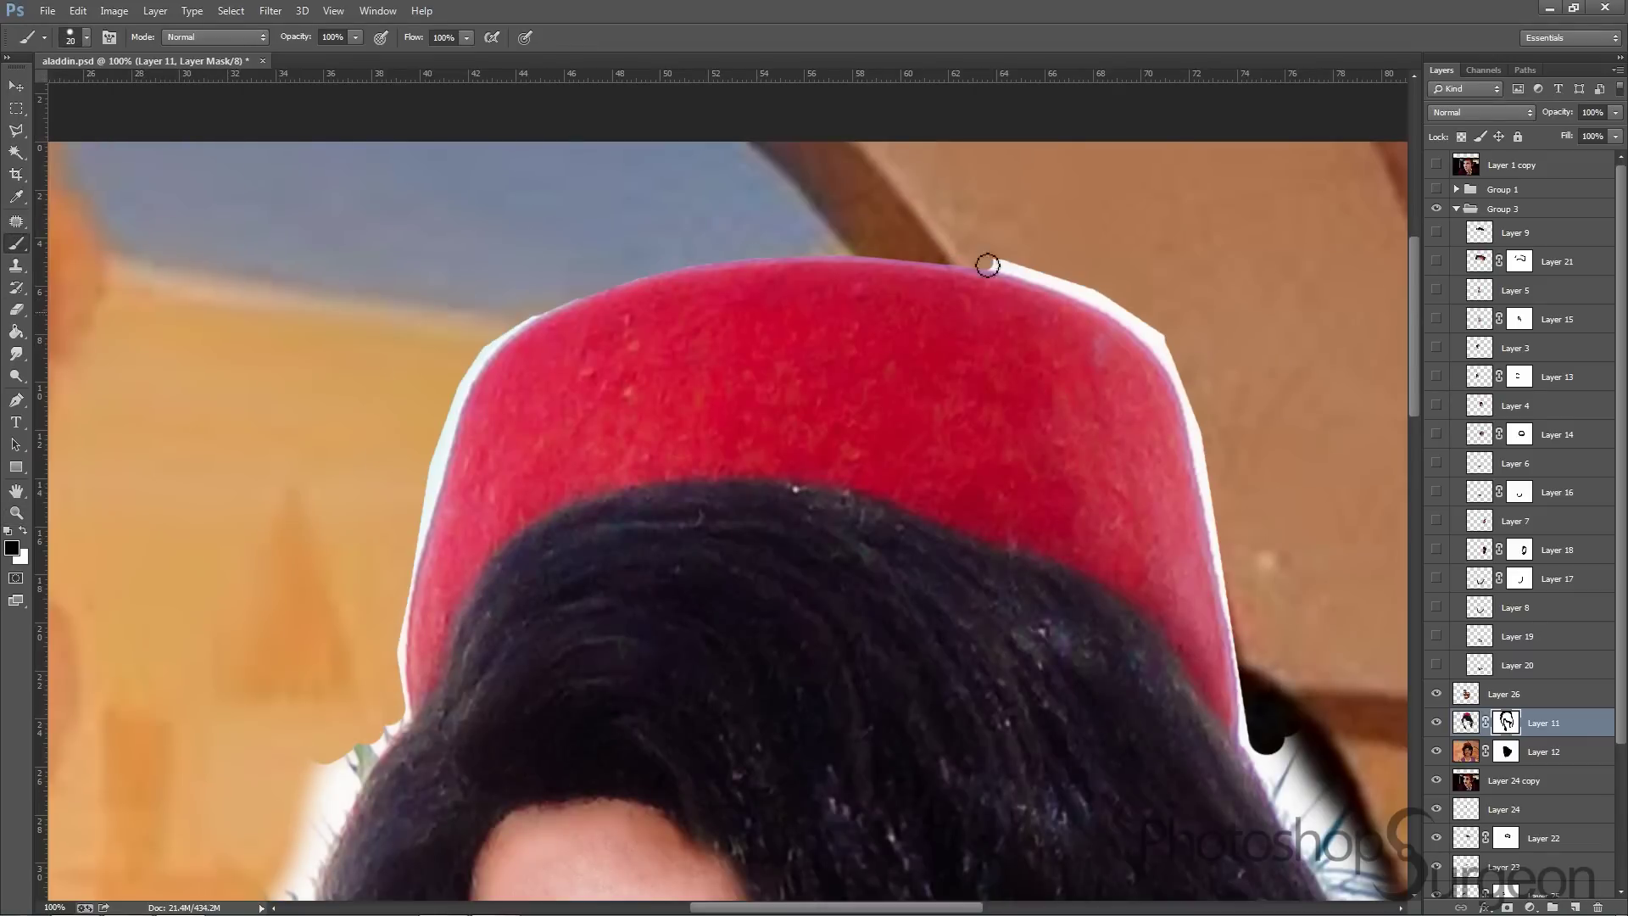
scroll(436, 509, "down", 5)
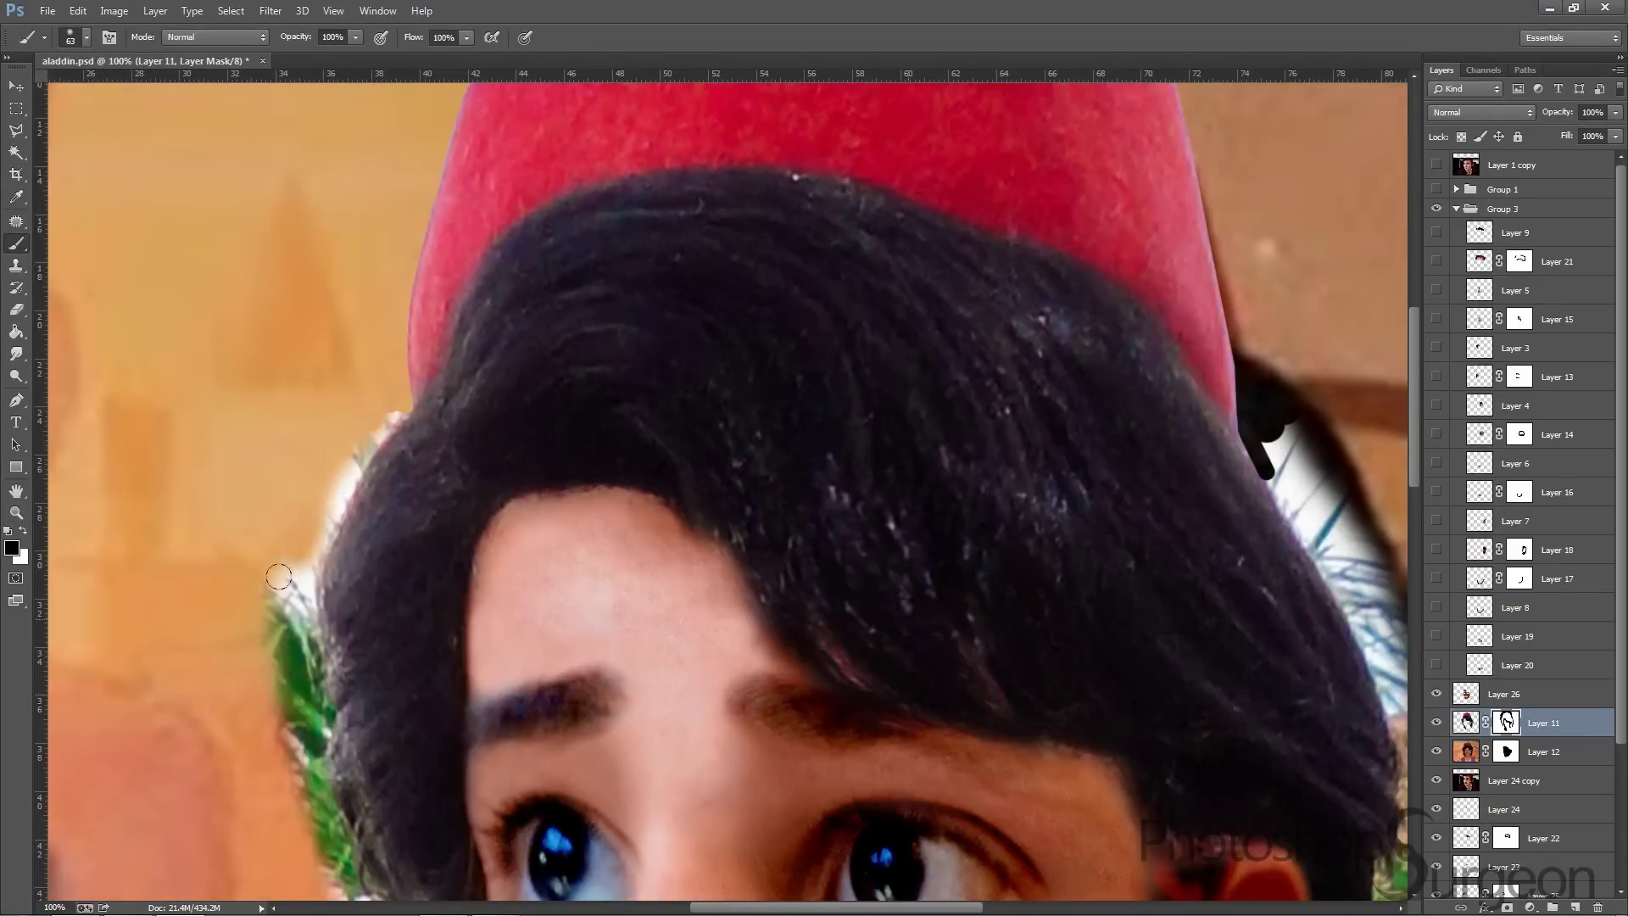
scroll(509, 535, "right", 5)
scroll(537, 553, "down", 5)
scroll(537, 552, "up", 5)
scroll(593, 508, "down", 3)
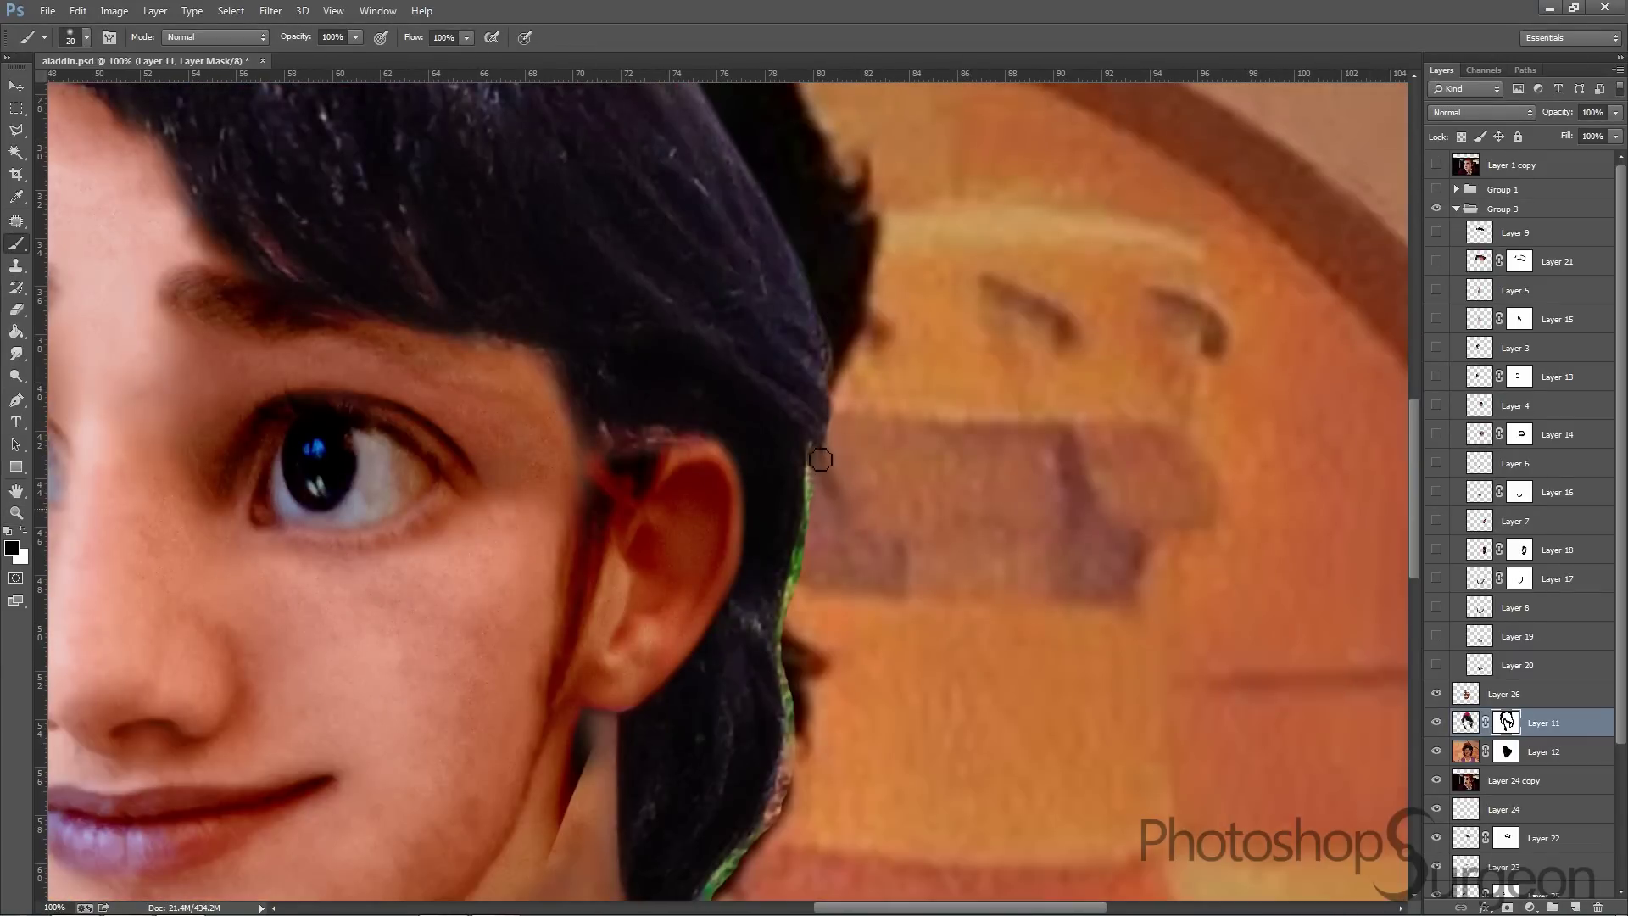
scroll(678, 474, "down", 2)
scroll(716, 453, "down", 3)
Review the masked hair edges across the whole portrait and select the background-and-vest Layer 12
key("ctrl+0")
scroll(467, 296, "up", 2)
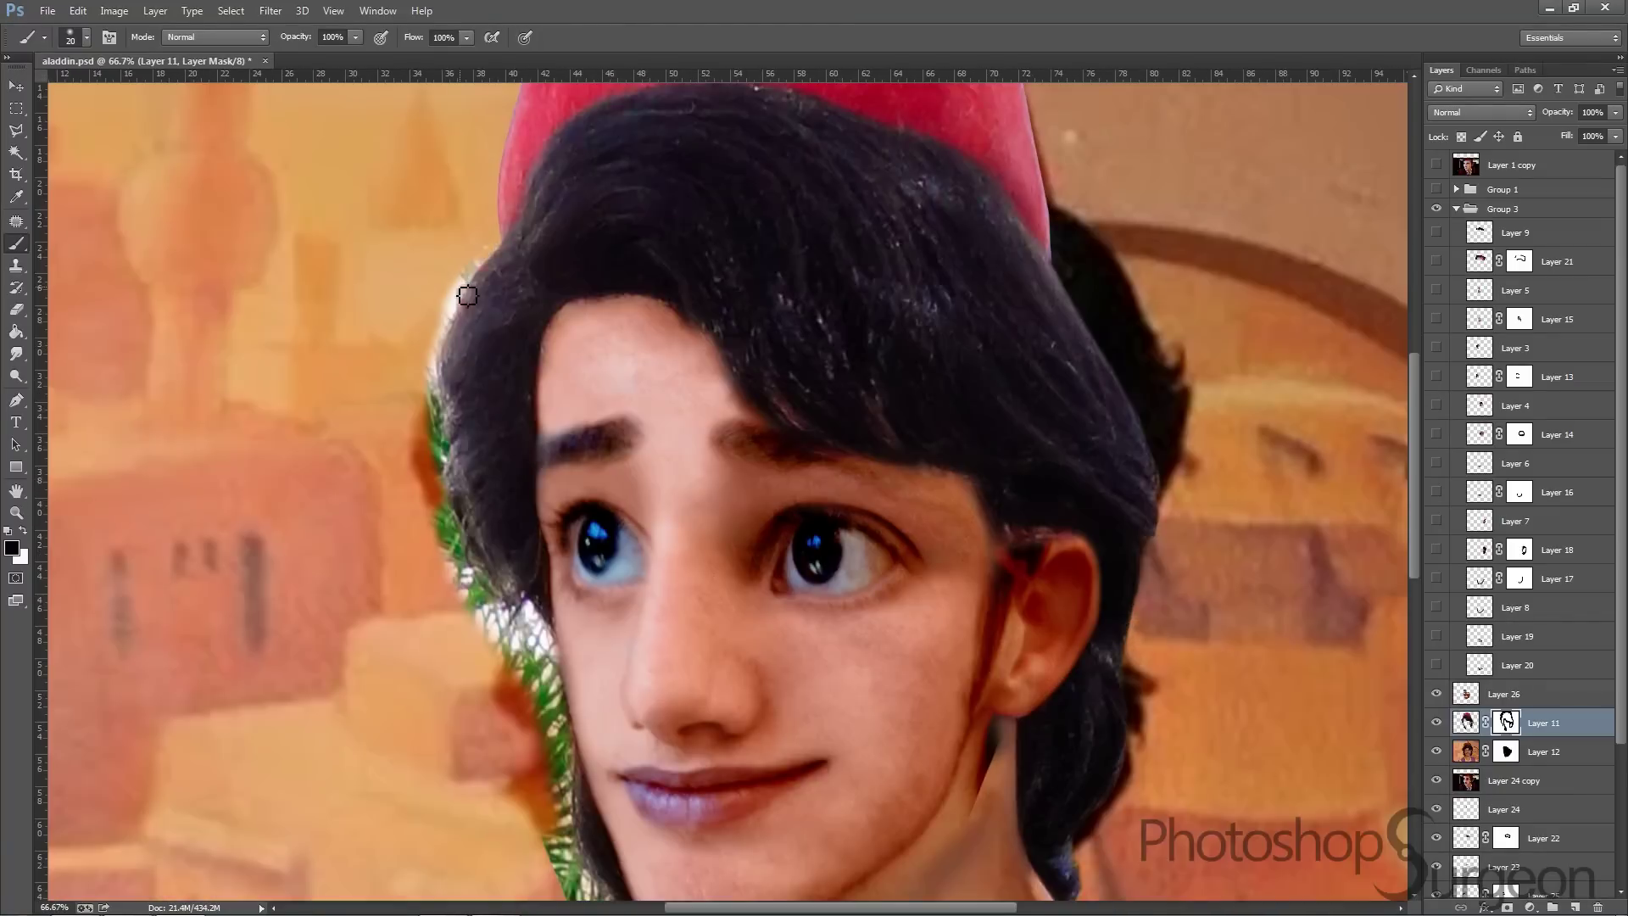
scroll(407, 475, "up", 1)
scroll(551, 424, "down", 3)
scroll(636, 382, "down", 2)
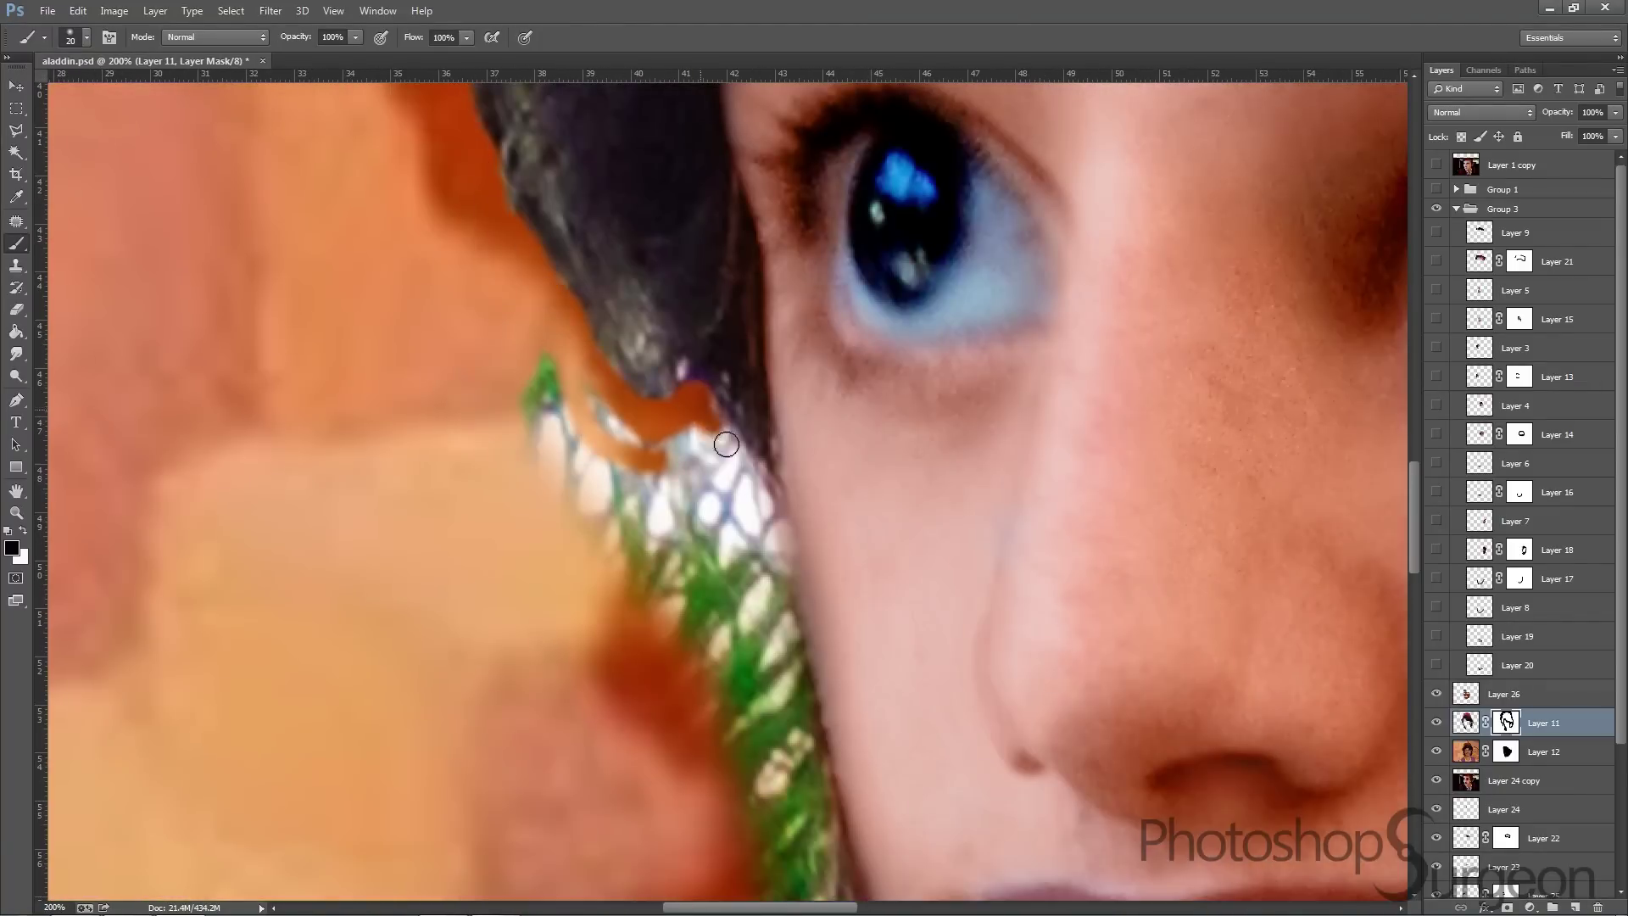
scroll(673, 358, "up", 2)
scroll(673, 358, "down", 3)
scroll(764, 280, "down", 3)
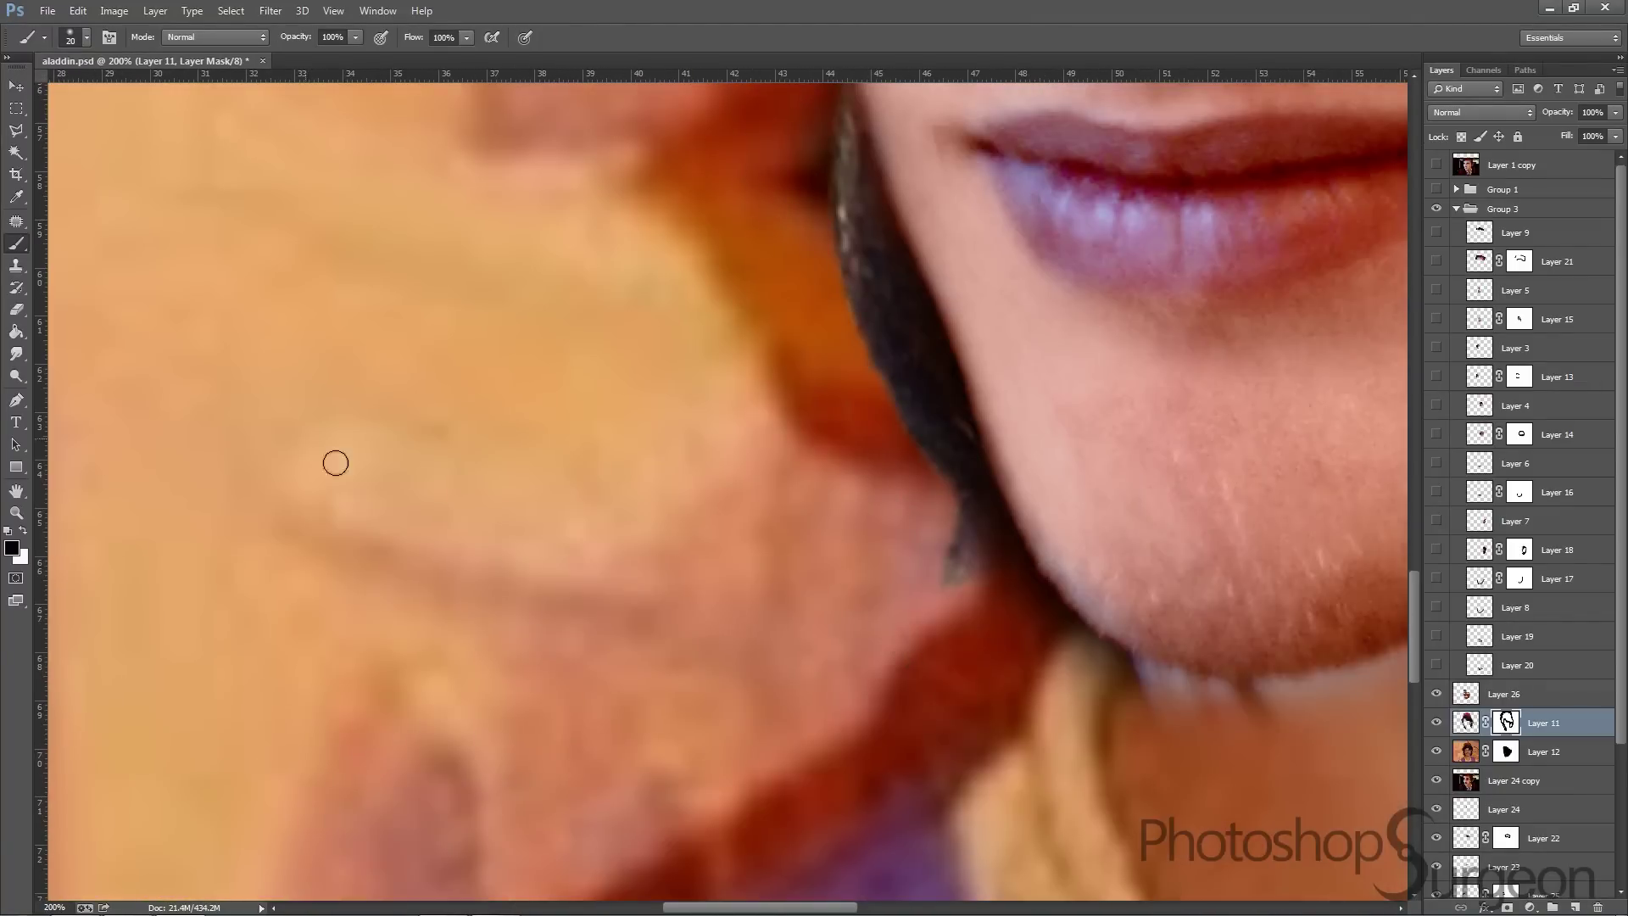
key("ctrl+0")
key("z")
key("ctrl+plus")
key("alt+bracketleft")
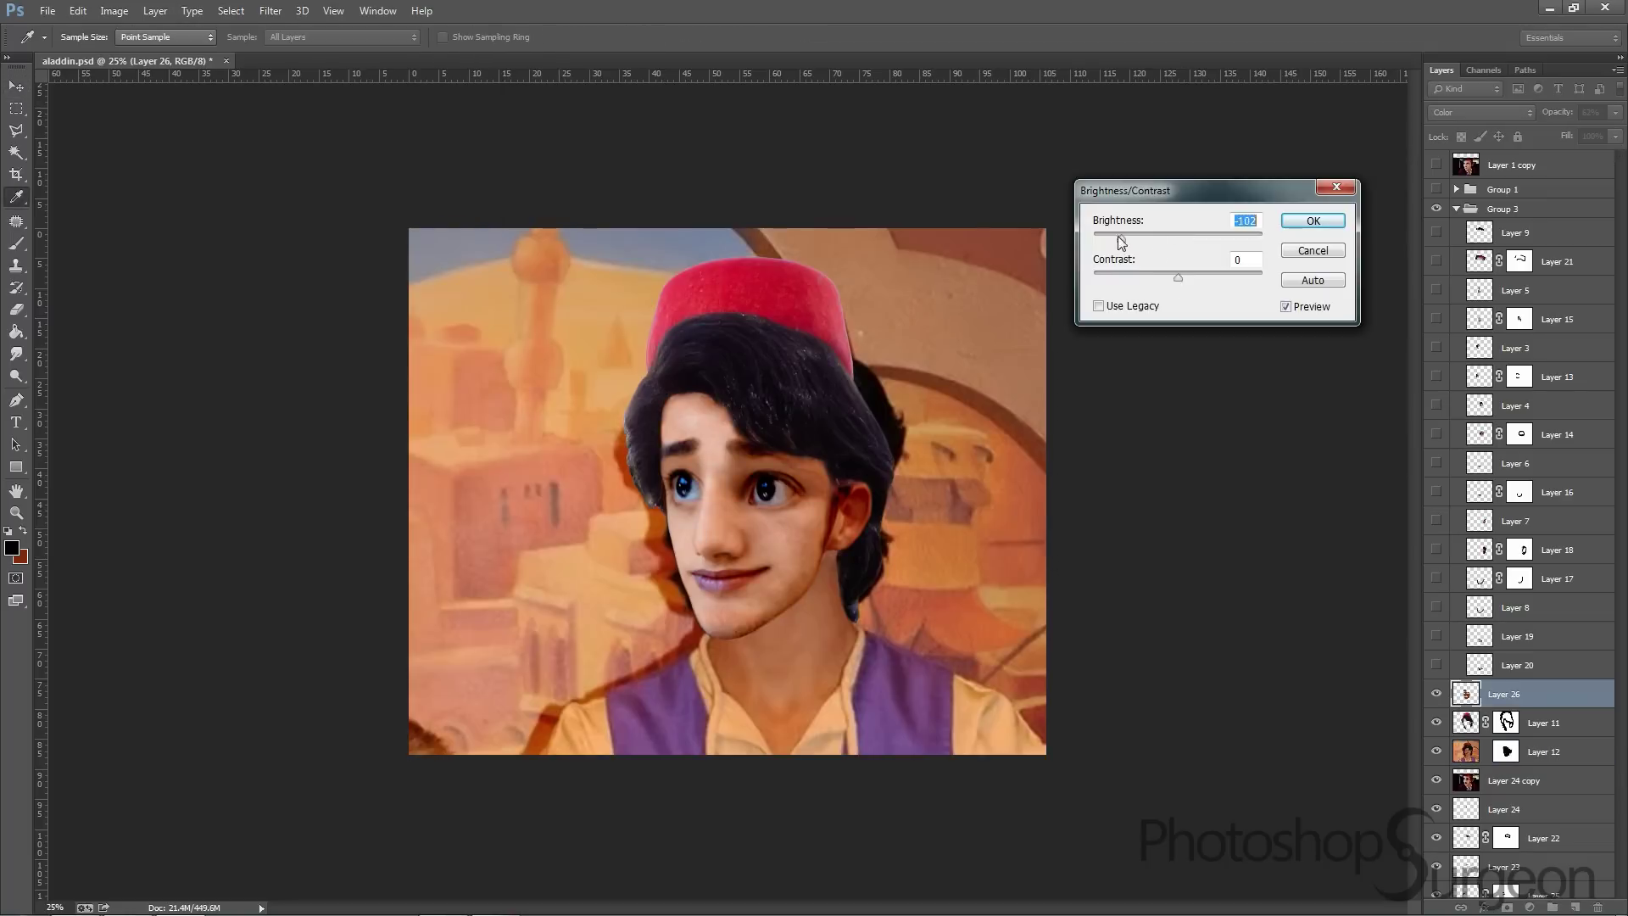
Open the blend-mode list for the new skin-tone layer
left_click(1480, 112)
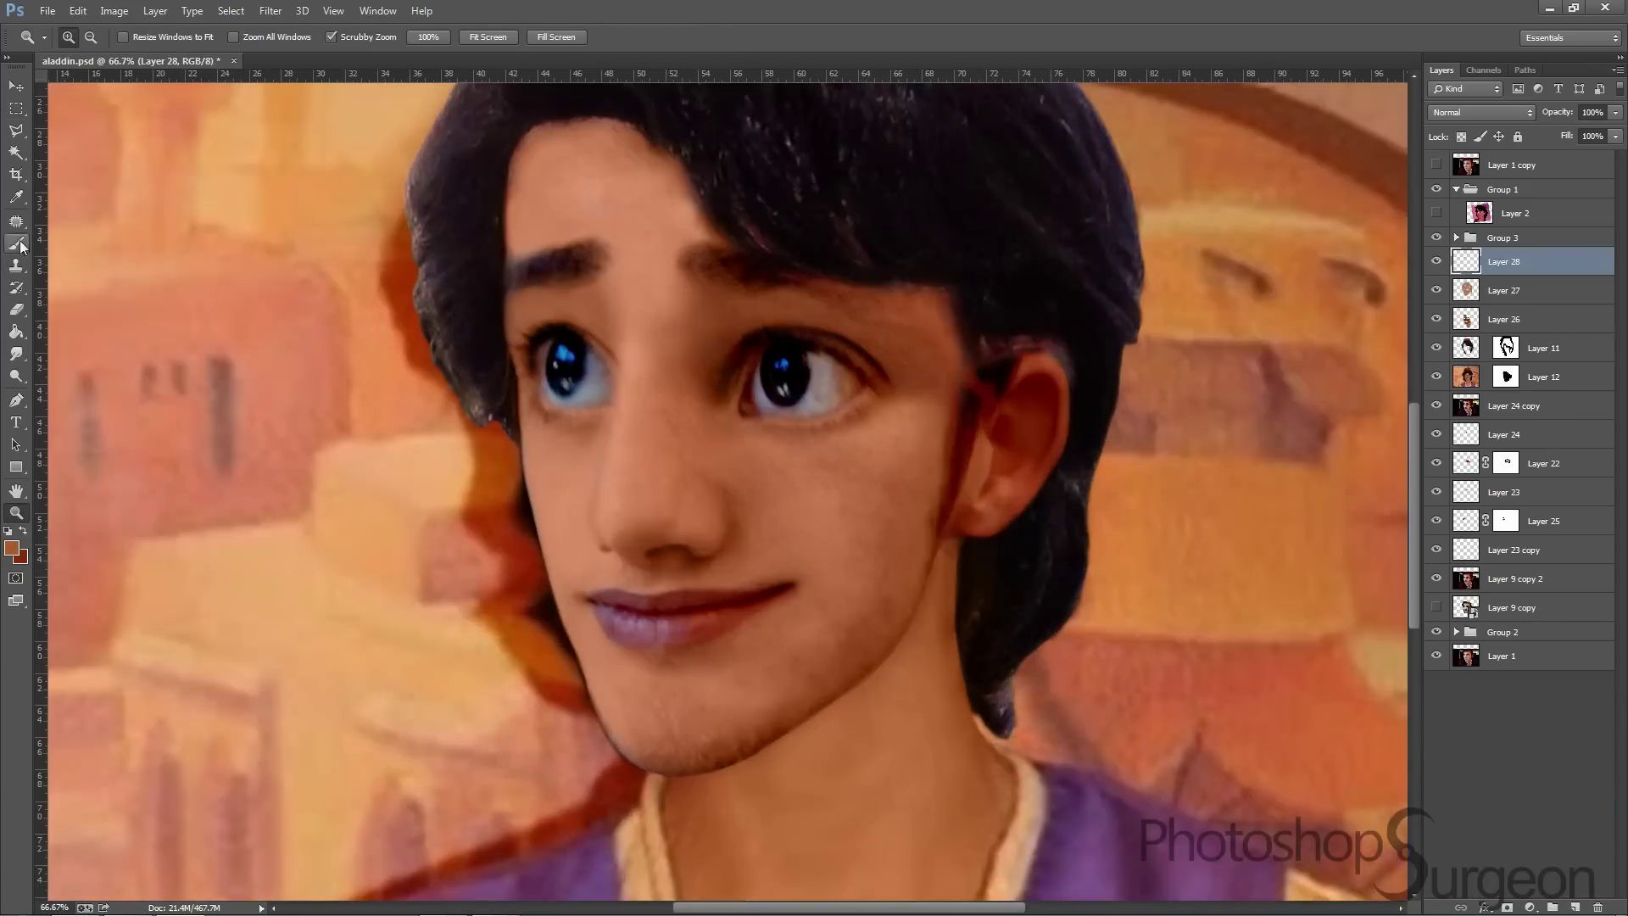
Set Layer 28 to Lighter Color blending for the eye catchlights
left_click(1457, 111)
left_click(1453, 183)
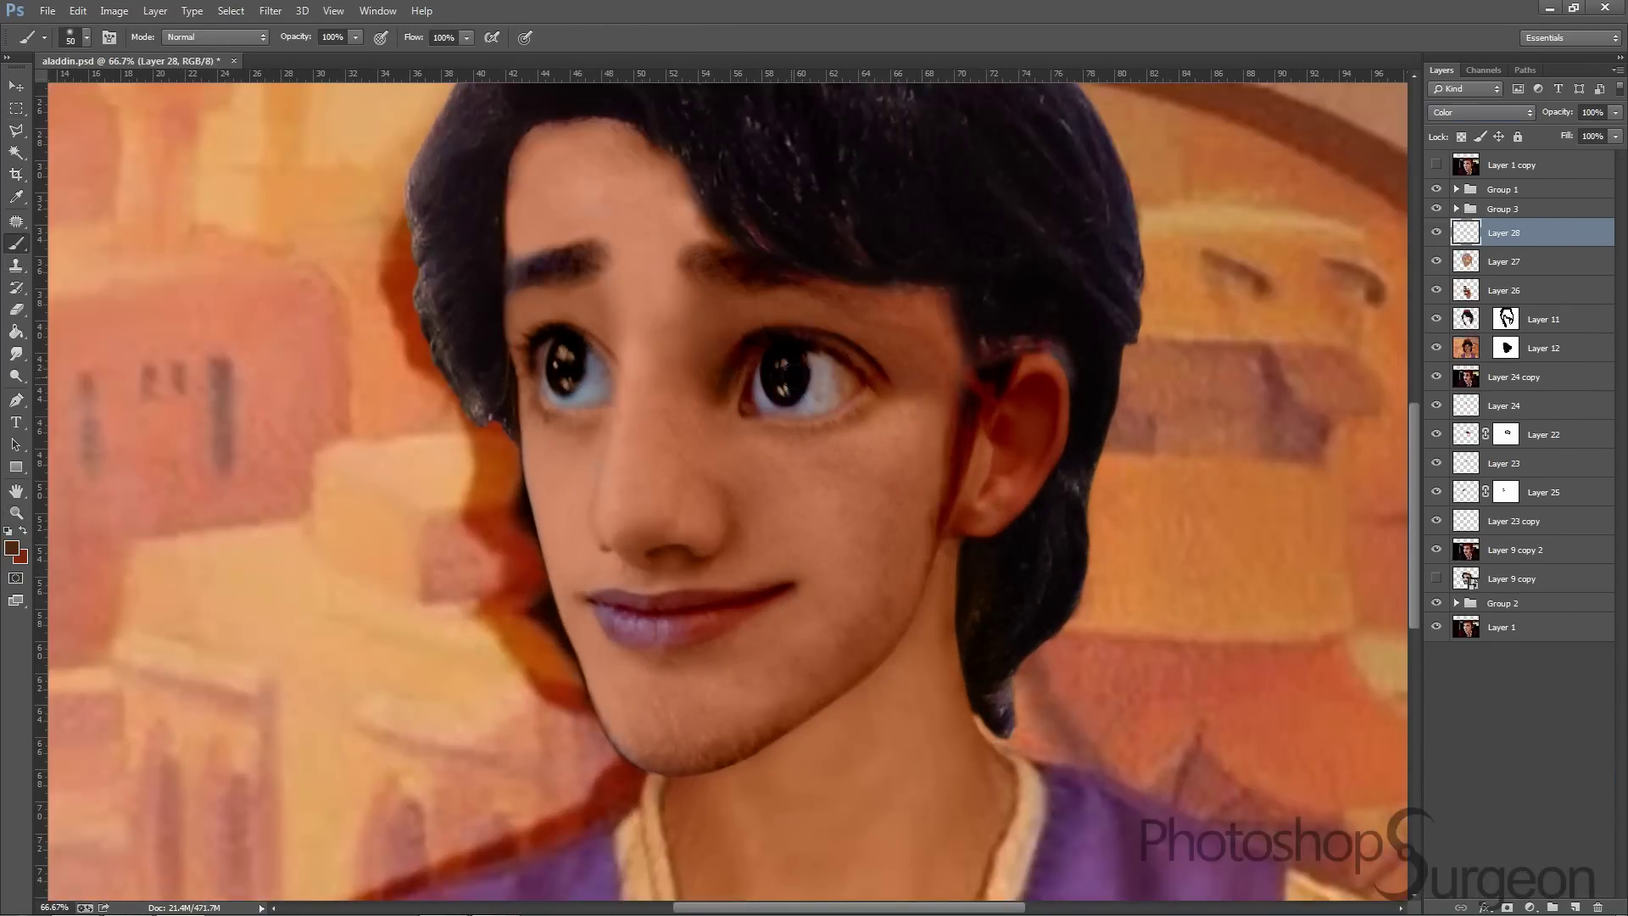
key("Down")
key("Down")
key("Down")
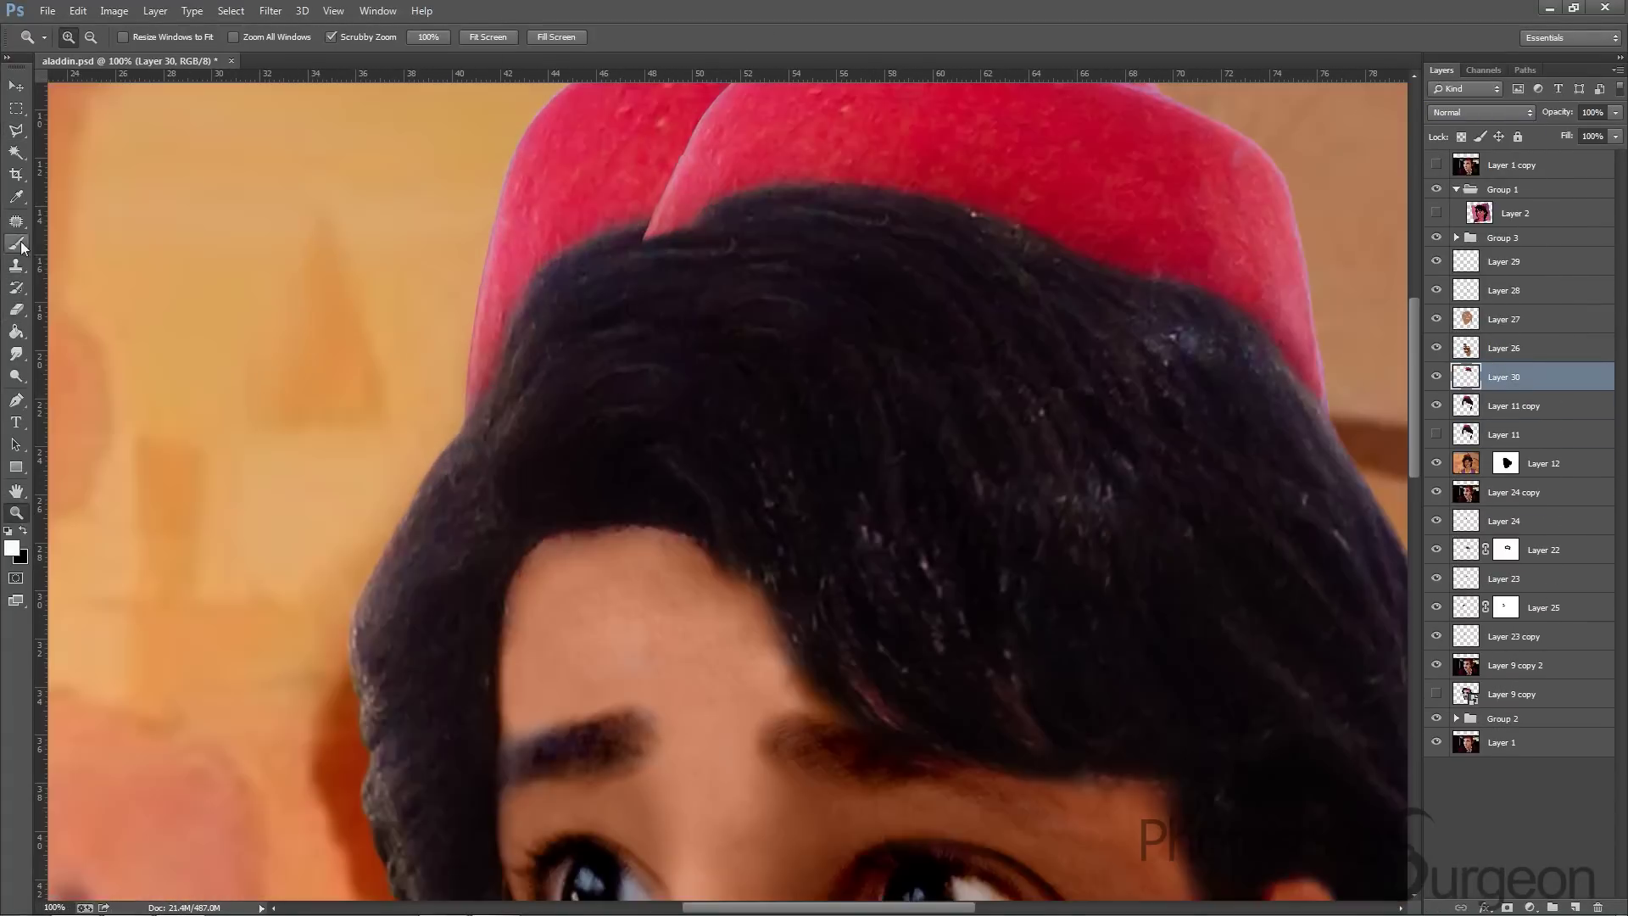
left_click(75, 11)
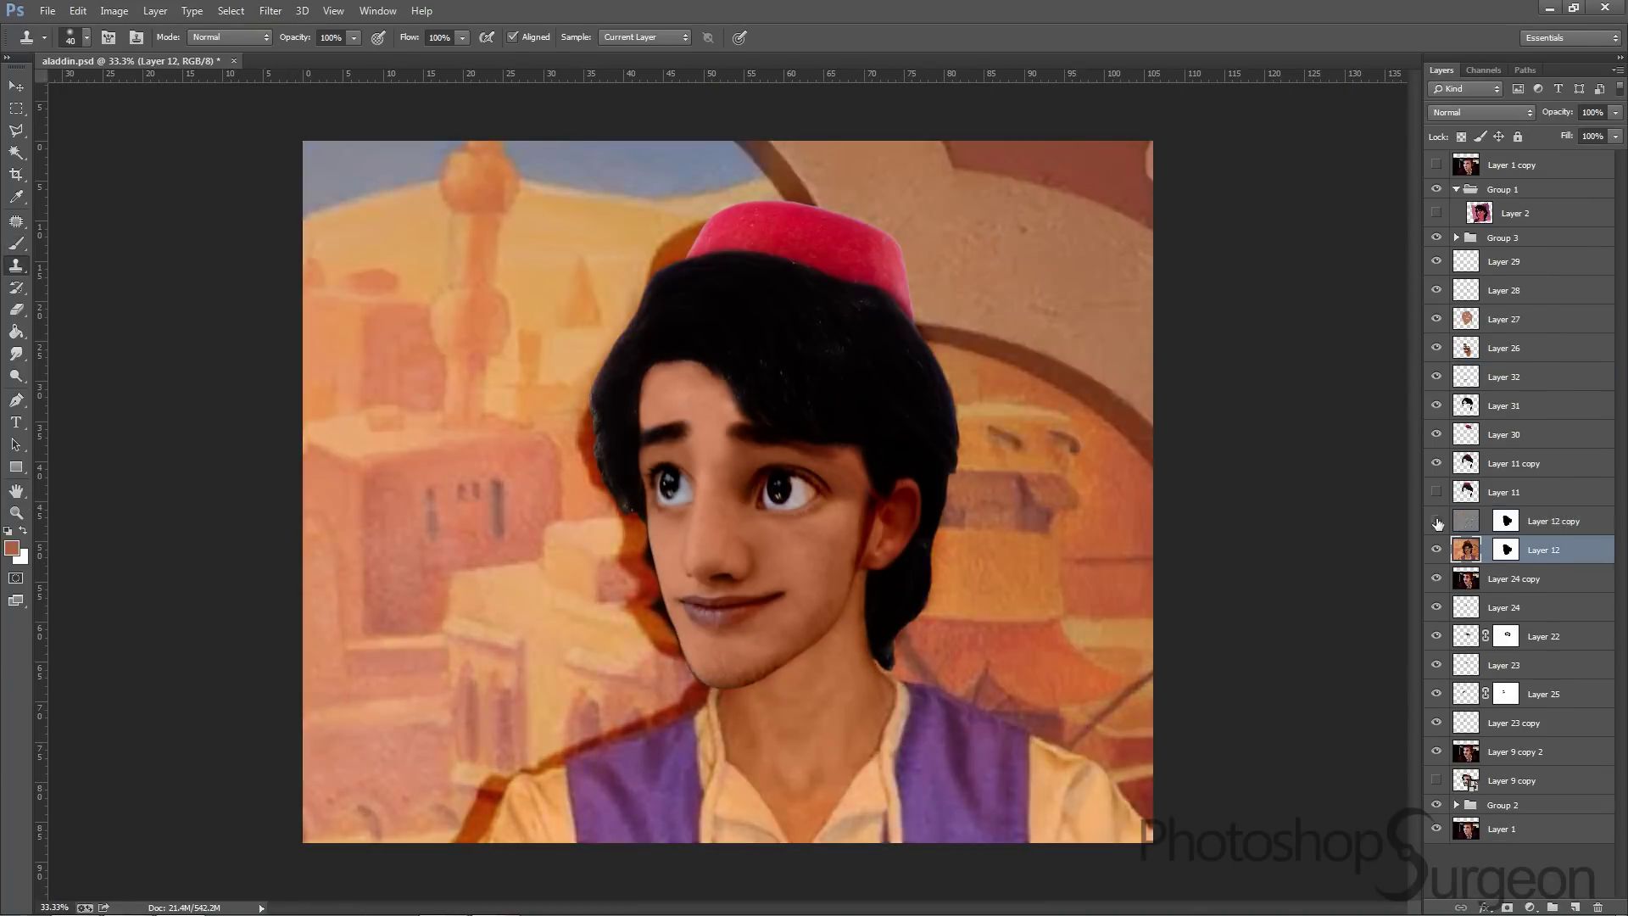
Switch to black and clone-stamp away the stubble along the chin
key("x")
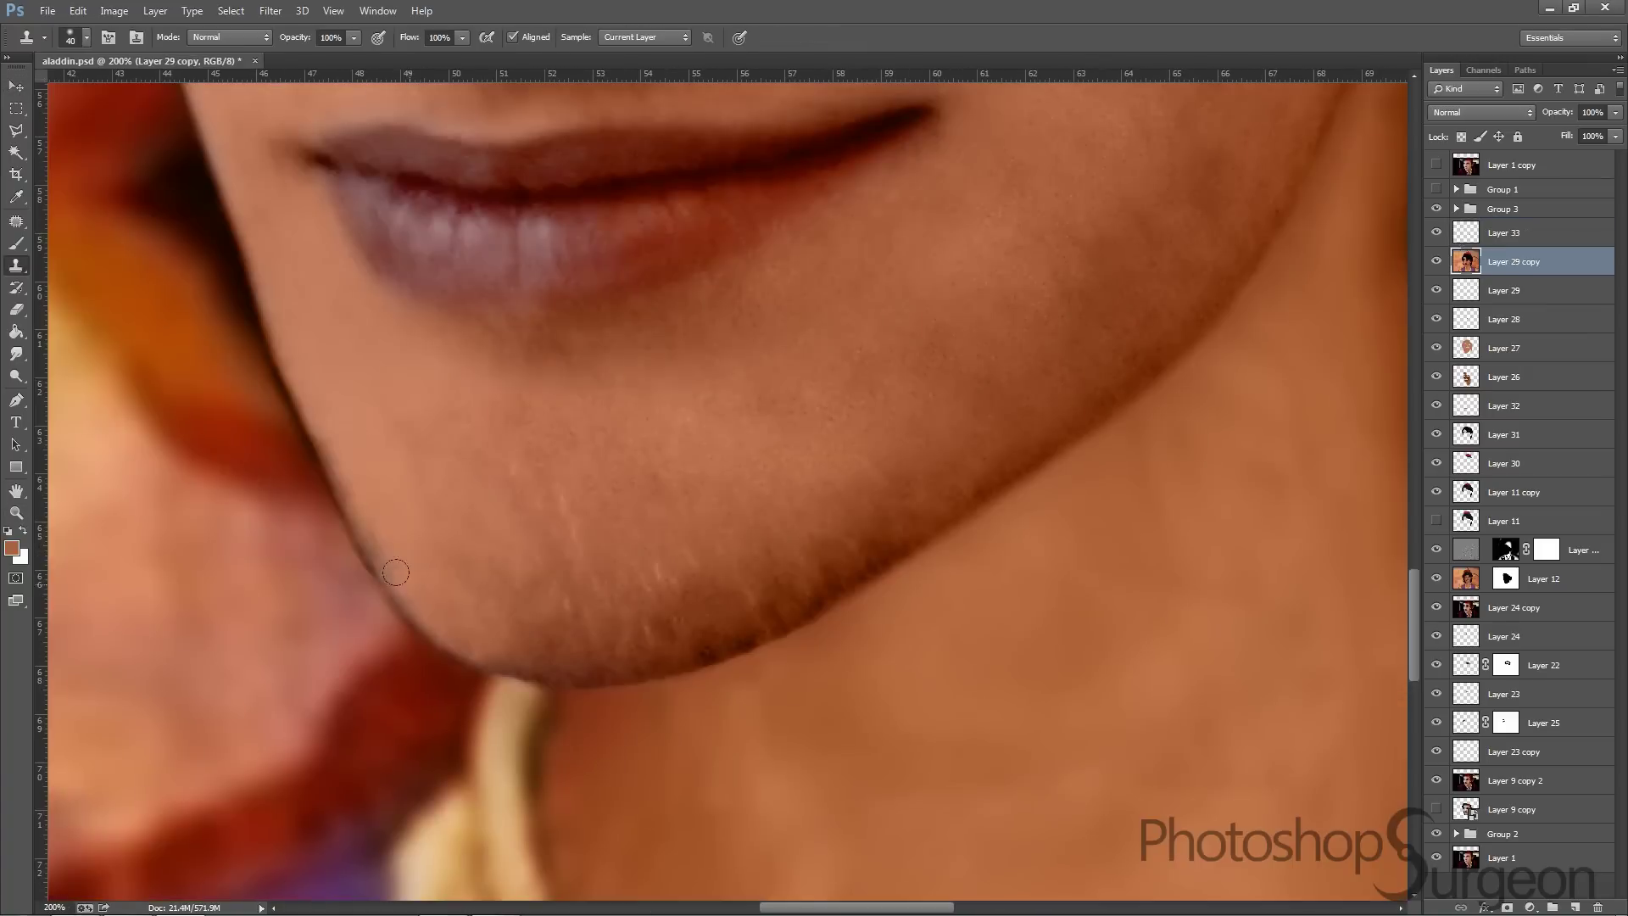
left_click_drag(429, 621, 618, 633)
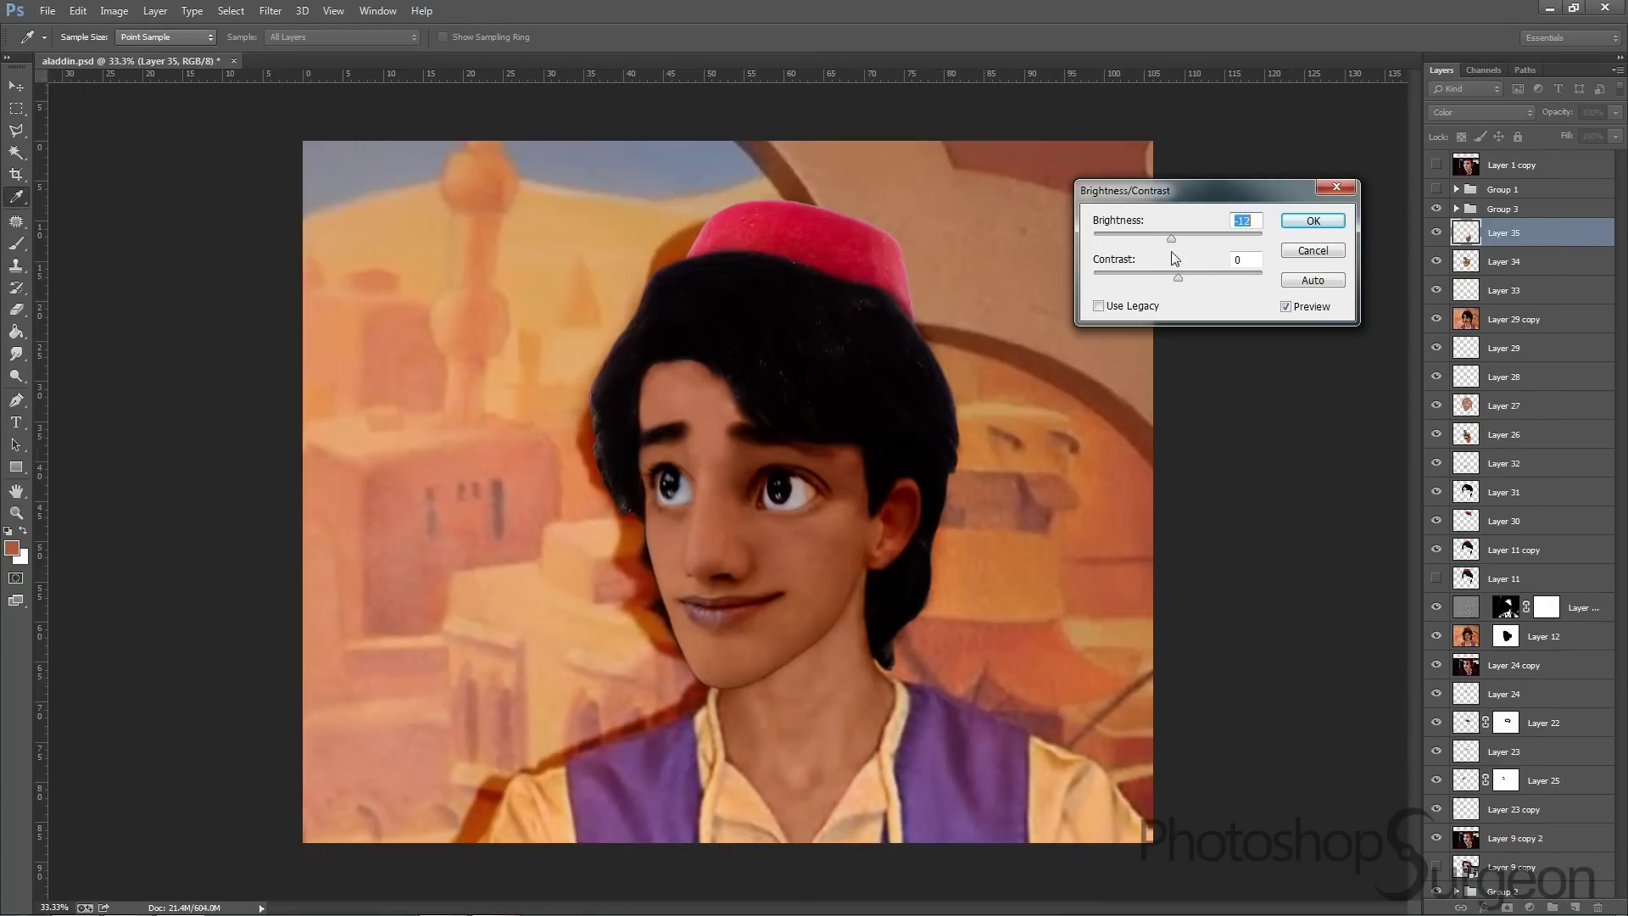
Set the brush opacity to 39% and save the Aladdin portrait
key("3")
key("9")
key("ctrl+s")
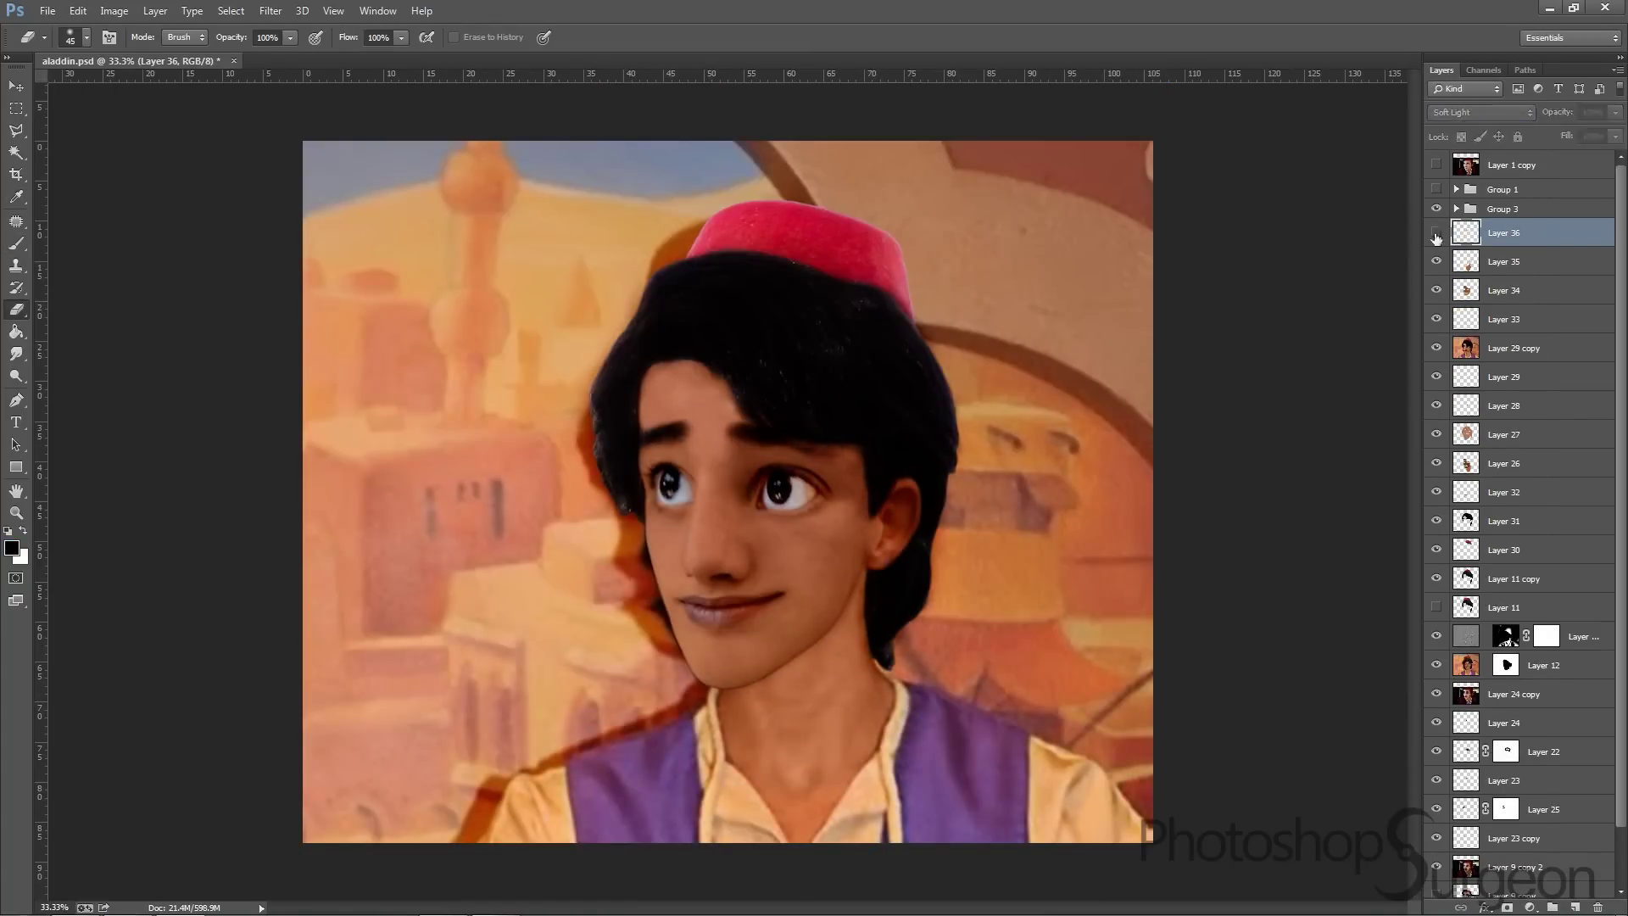